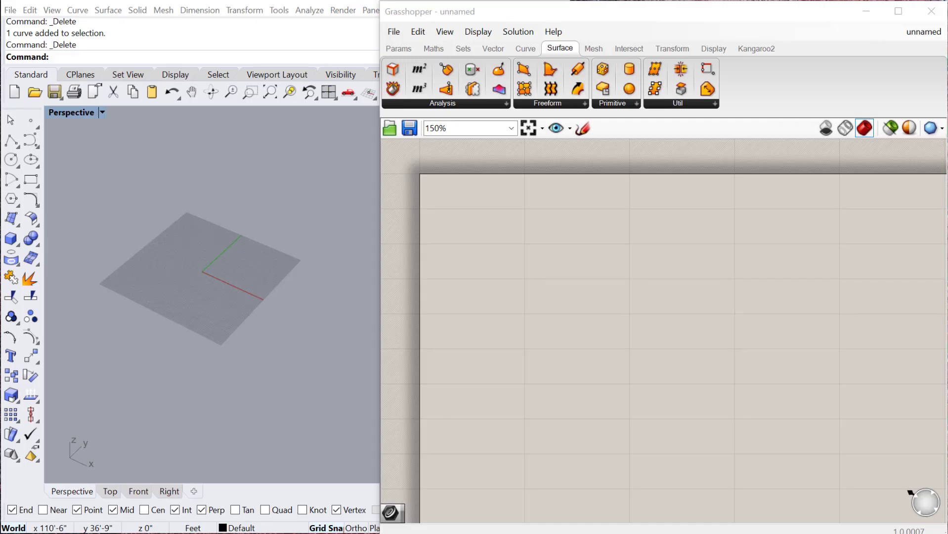
Place a Pipe component on the empty canvas using the component search
{"action": "double_click", "coordinate": [496, 236]}
{"action": "type", "text": "pio"}
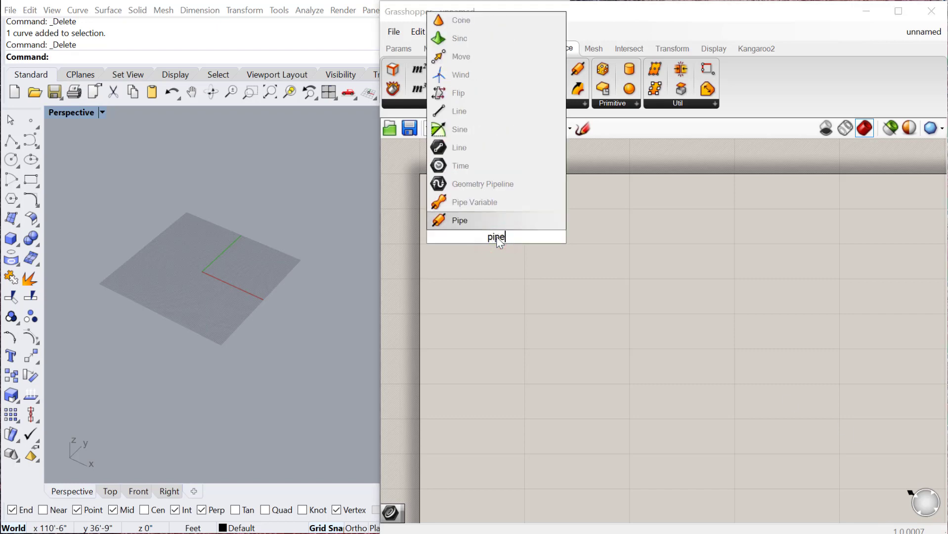
{"action": "left_click", "coordinate": [468, 222]}
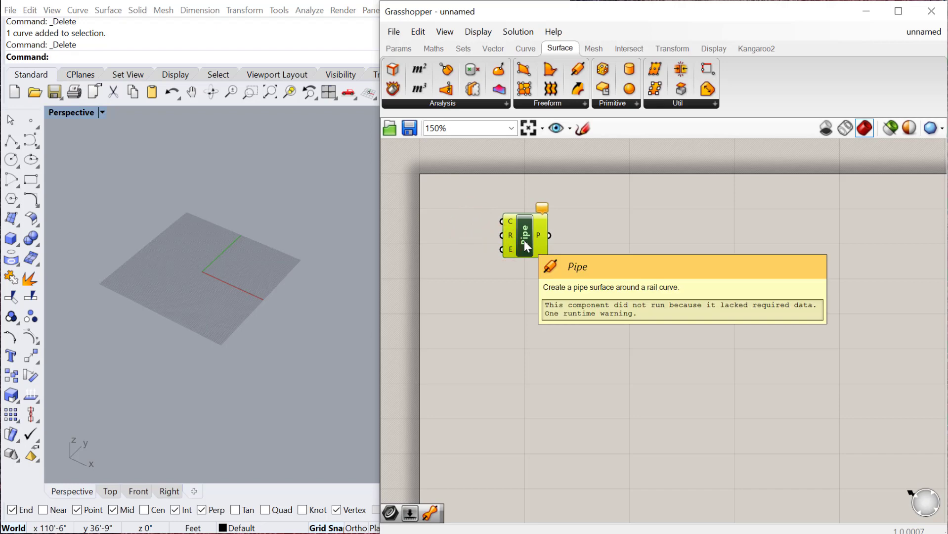
{"action": "right_click_drag", "start_coordinate": [260, 352], "coordinate": [224, 335]}
Draw a five-point S-shaped freeform curve across the grid with the Curve command
{"action": "type", "text": "curve"}
{"action": "key", "text": "Return"}
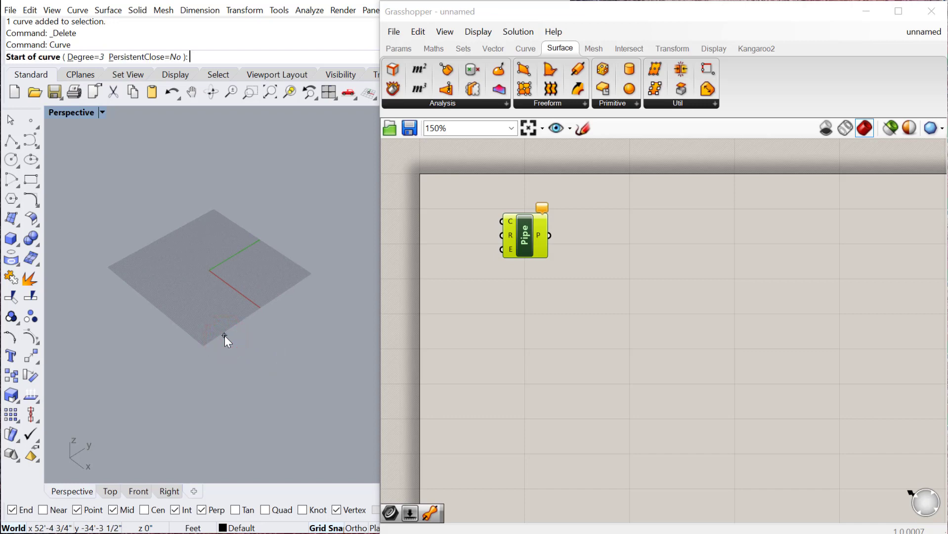
{"action": "left_click", "coordinate": [149, 380]}
{"action": "left_click", "coordinate": [155, 303]}
{"action": "left_click", "coordinate": [252, 316]}
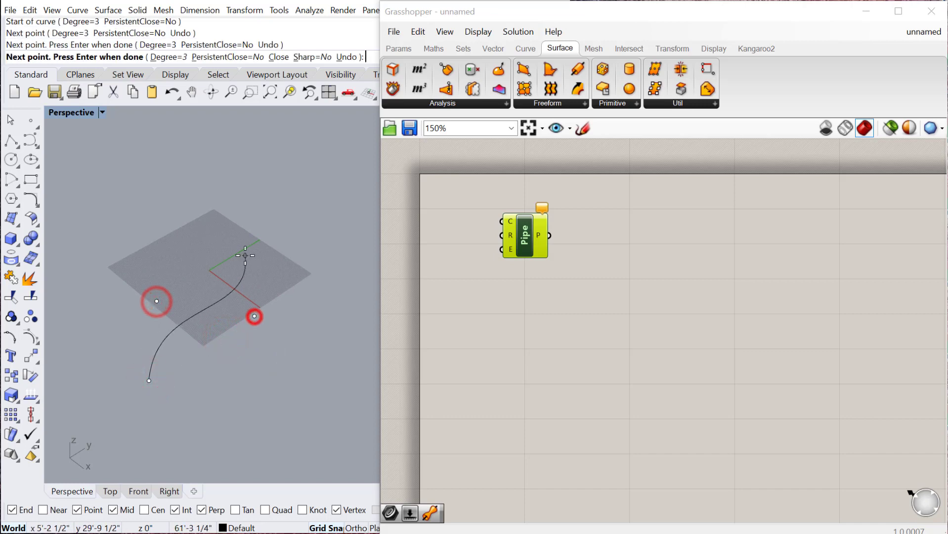
{"action": "left_click", "coordinate": [245, 256]}
{"action": "left_click", "coordinate": [289, 232]}
{"action": "right_click", "coordinate": [289, 232]}
Raise and reposition two control points to reshape the curve, then deselect them
{"action": "left_click_drag", "start_coordinate": [243, 310], "coordinate": [193, 274]}
{"action": "scroll", "coordinate": [193, 275], "scroll_direction": "up", "scroll_amount": 2}
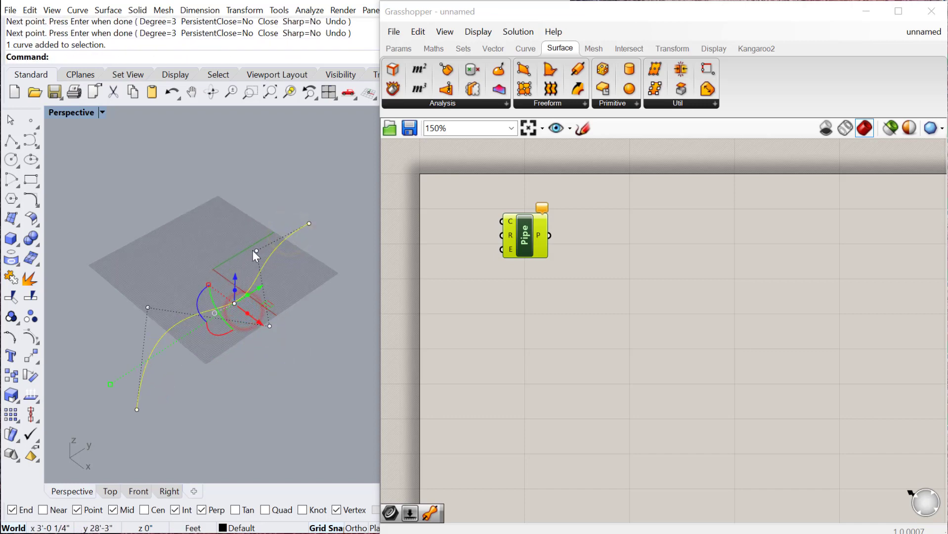
{"action": "left_click", "coordinate": [257, 251]}
{"action": "left_click_drag", "start_coordinate": [257, 226], "coordinate": [258, 189]}
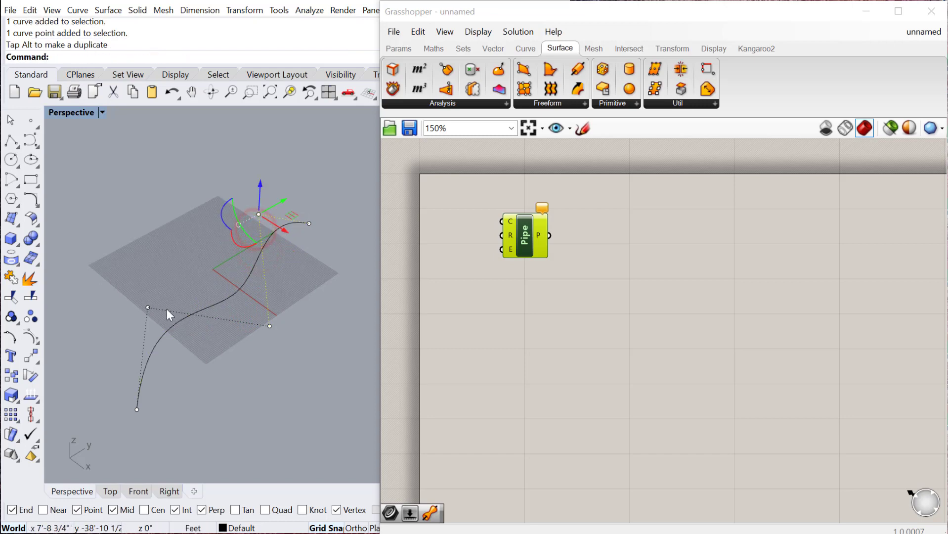
{"action": "left_click", "coordinate": [148, 308]}
{"action": "left_click_drag", "start_coordinate": [148, 299], "coordinate": [148, 290]}
{"action": "right_click_drag", "start_coordinate": [251, 386], "coordinate": [267, 360]}
{"action": "left_click", "coordinate": [251, 357]}
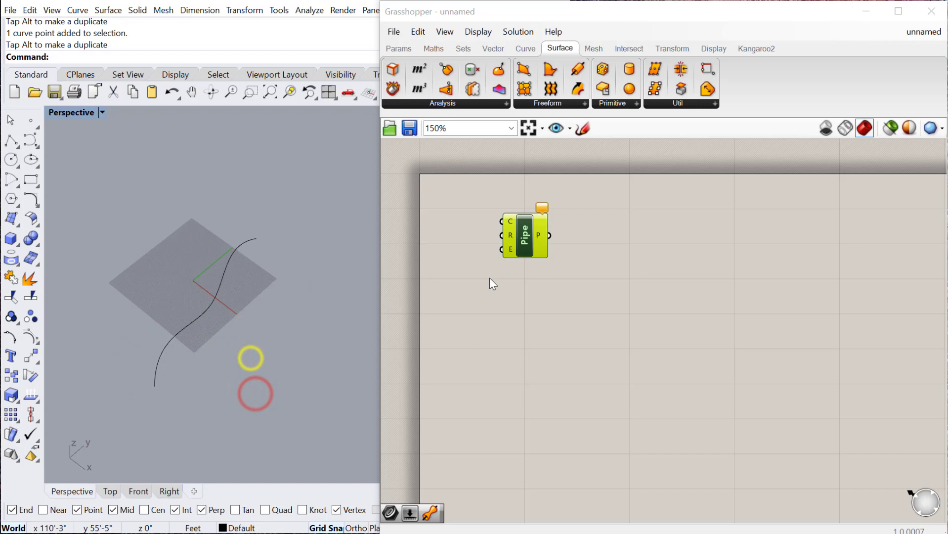
Place a Curve parameter beside the Pipe component
{"action": "left_click", "coordinate": [476, 295]}
{"action": "double_click", "coordinate": [476, 296]}
{"action": "type", "text": "curve"}
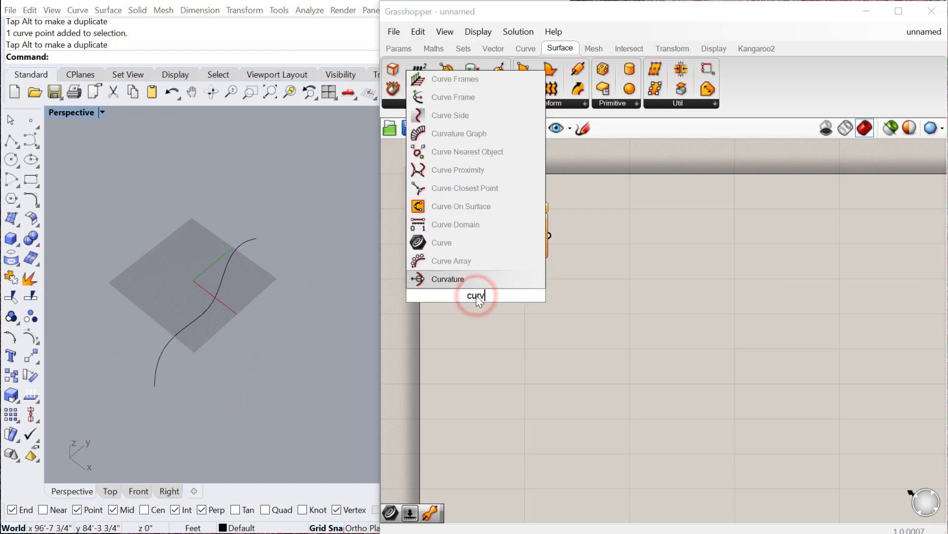
{"action": "key", "text": "Return"}
{"action": "left_click_drag", "start_coordinate": [475, 295], "coordinate": [454, 233]}
Set the drawn Rhino curve into the parameter and wire it to Pipe's C input
{"action": "right_click", "coordinate": [454, 234]}
{"action": "left_click", "coordinate": [489, 406]}
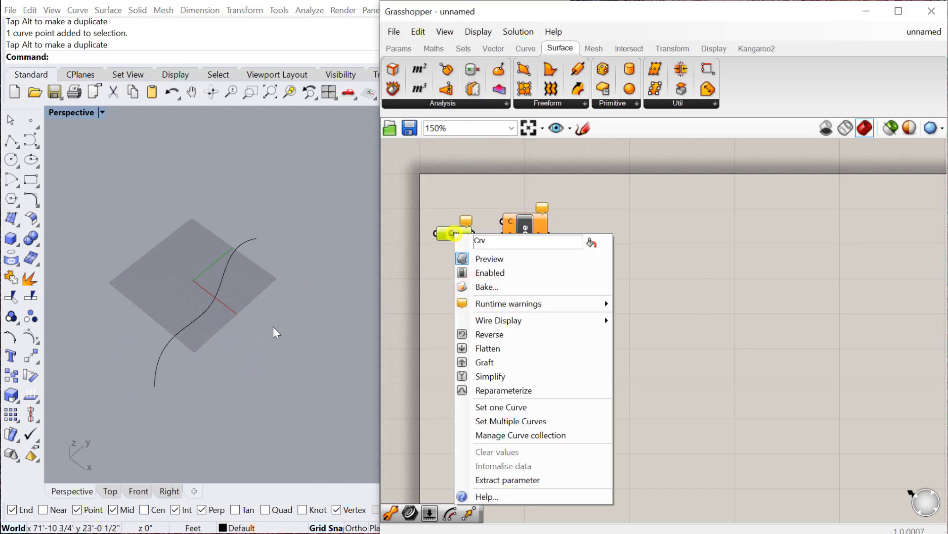
{"action": "left_click", "coordinate": [275, 329]}
{"action": "right_click", "coordinate": [448, 234]}
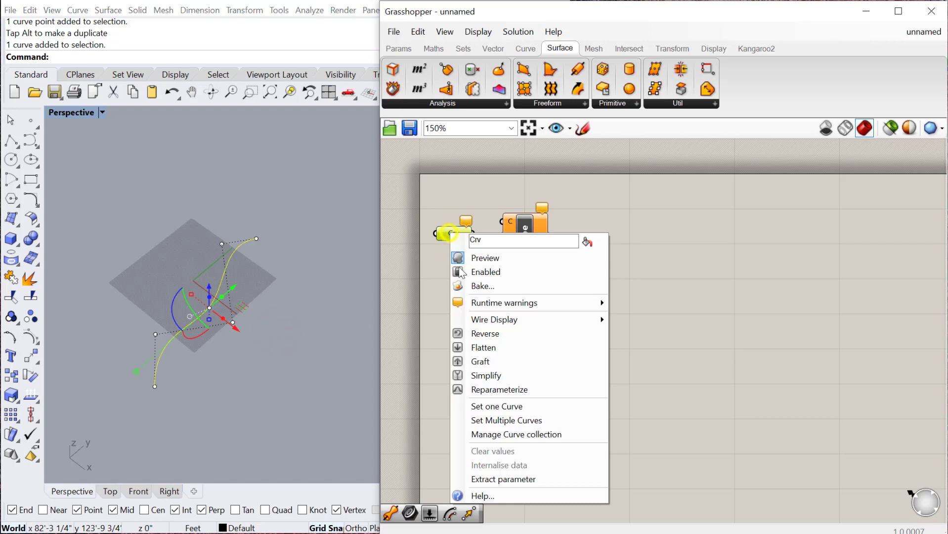
{"action": "left_click", "coordinate": [500, 406]}
{"action": "left_click_drag", "start_coordinate": [503, 233], "coordinate": [534, 238]}
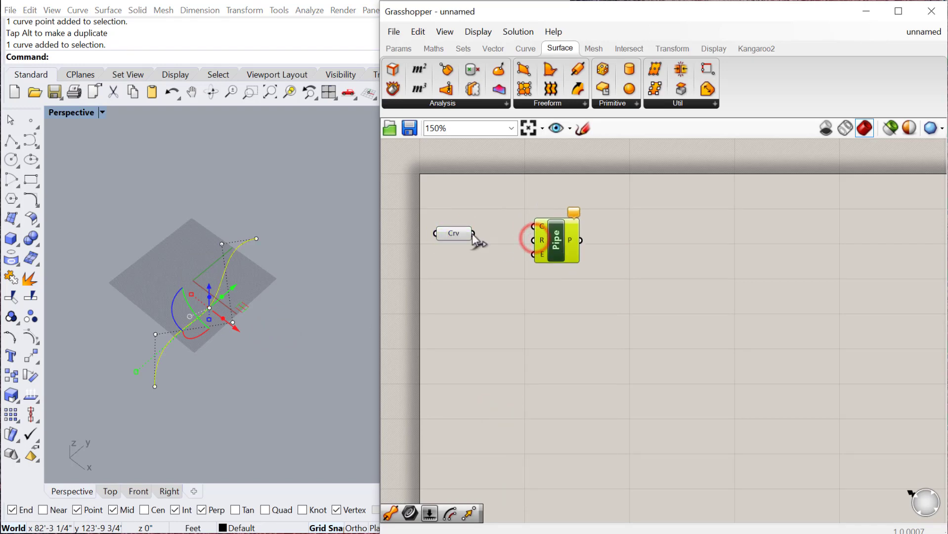
{"action": "left_click", "coordinate": [468, 298]}
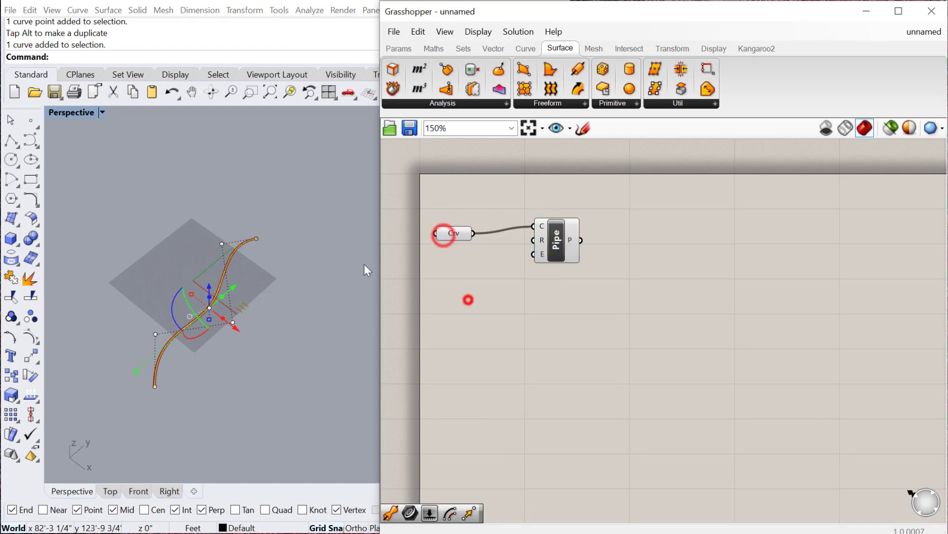
Add a number slider wired to Pipe's radius input and set it to 9.31
{"action": "double_click", "coordinate": [453, 277]}
{"action": "type", "text": "1<30.0"}
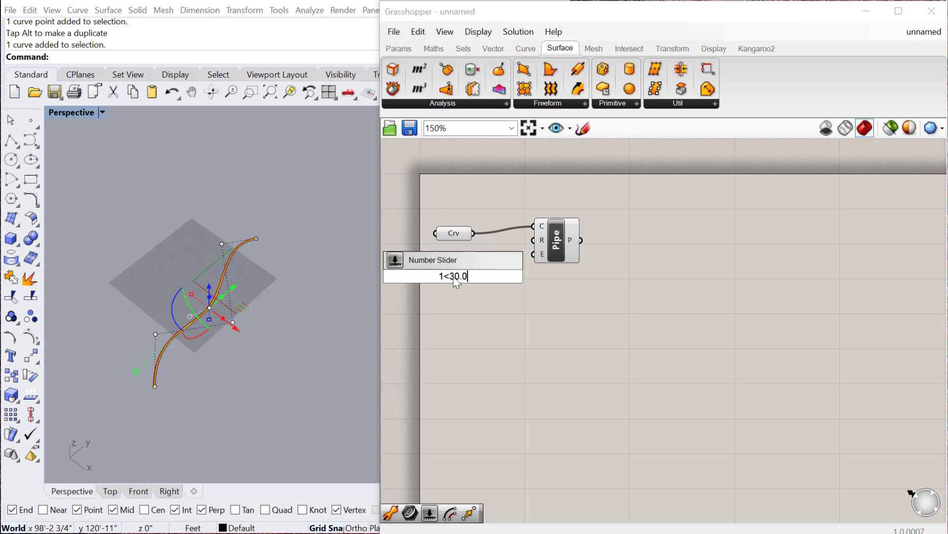
{"action": "key", "text": "Return"}
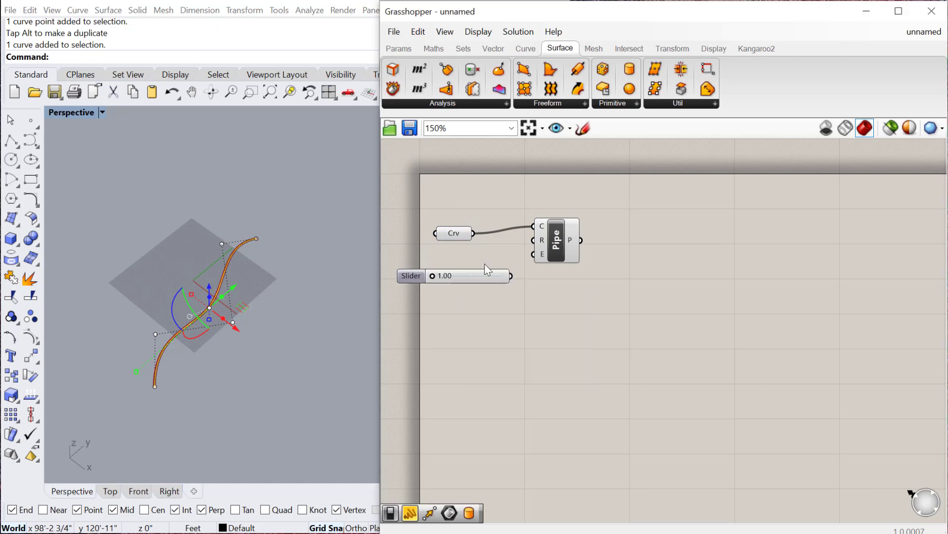
{"action": "left_click_drag", "start_coordinate": [526, 249], "coordinate": [527, 246]}
{"action": "left_click_drag", "start_coordinate": [433, 276], "coordinate": [459, 277]}
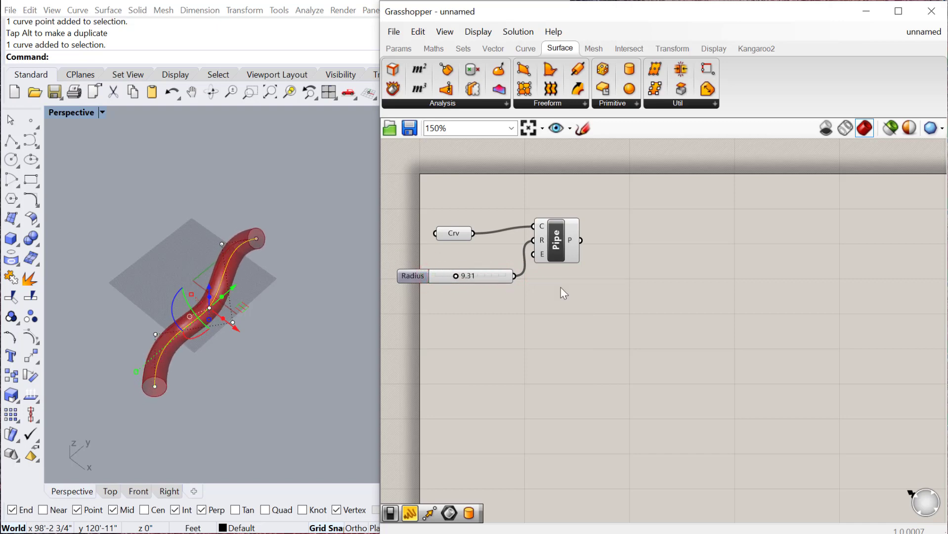
{"action": "left_click_drag", "start_coordinate": [650, 340], "coordinate": [380, 190]}
{"action": "left_click_drag", "start_coordinate": [553, 228], "coordinate": [625, 220]}
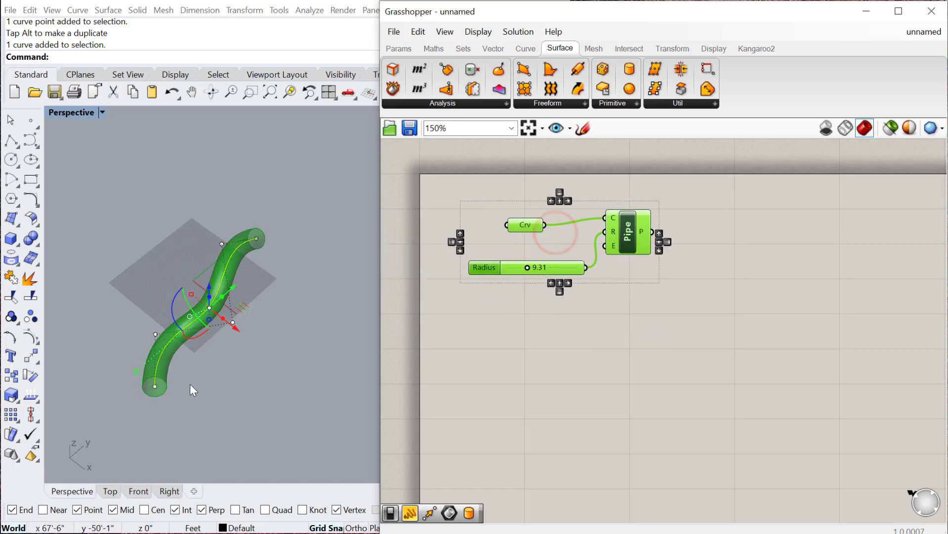
{"action": "scroll", "coordinate": [190, 384], "scroll_direction": "up", "scroll_amount": 4}
Place a Boolean Toggle and wire it to the Pipe's E caps input
{"action": "double_click", "coordinate": [496, 340]}
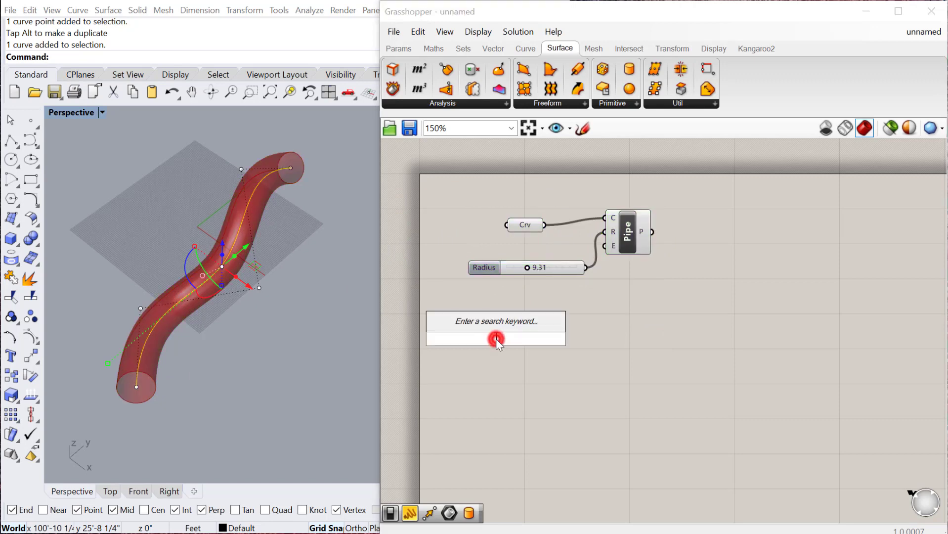
{"action": "type", "text": "bool"}
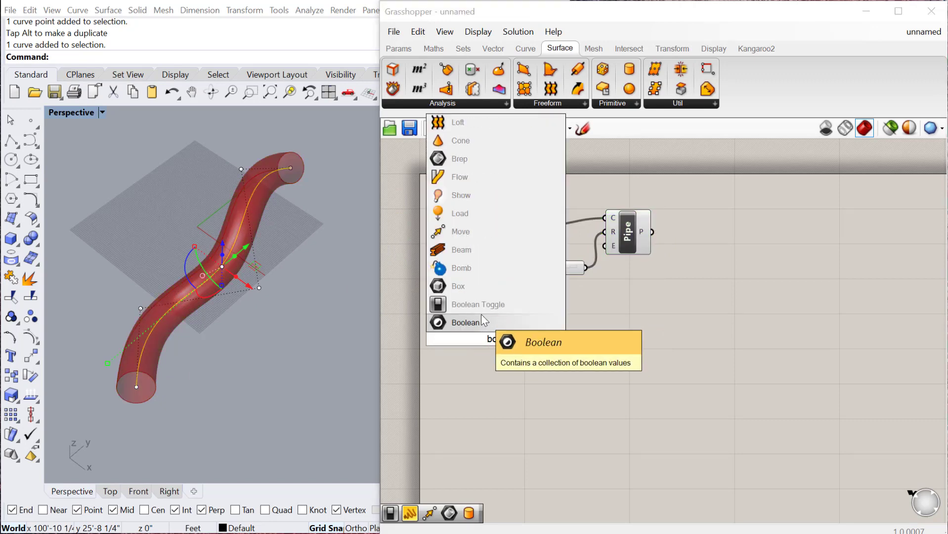
{"action": "left_click", "coordinate": [480, 304]}
{"action": "left_click_drag", "start_coordinate": [533, 339], "coordinate": [614, 246]}
{"action": "left_click_drag", "start_coordinate": [505, 275], "coordinate": [485, 261]}
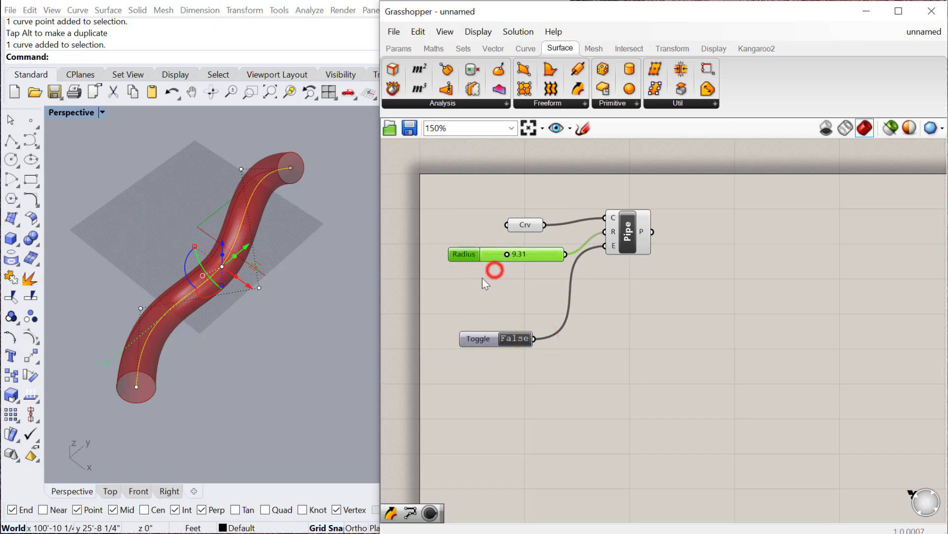
Switch the toggle to True to cap the pipe, then back to False
{"action": "left_click", "coordinate": [514, 338]}
{"action": "right_click_drag", "start_coordinate": [163, 353], "coordinate": [138, 349]}
{"action": "left_click", "coordinate": [588, 313]}
{"action": "left_click", "coordinate": [511, 338]}
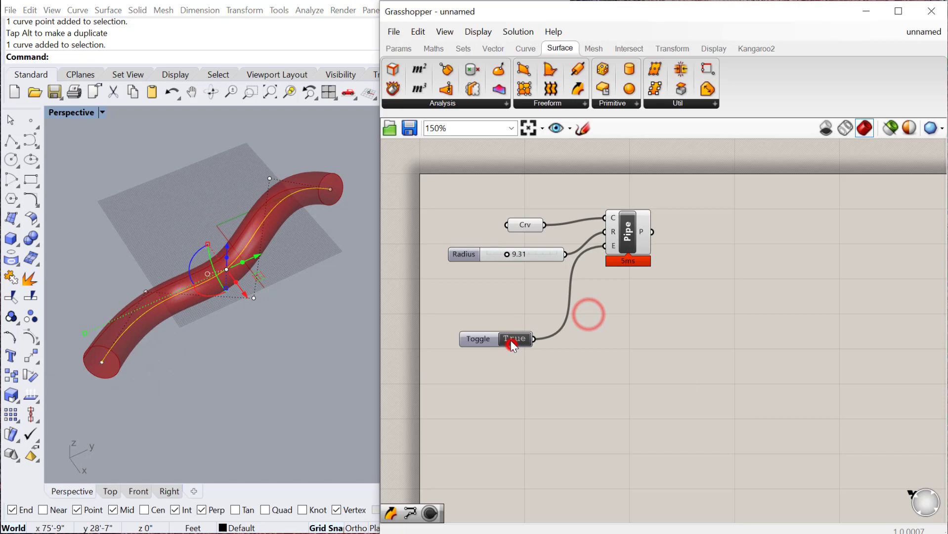
{"action": "right_click_drag", "start_coordinate": [331, 315], "coordinate": [307, 321]}
{"action": "left_click", "coordinate": [693, 384]}
{"action": "left_click_drag", "start_coordinate": [693, 384], "coordinate": [448, 175]}
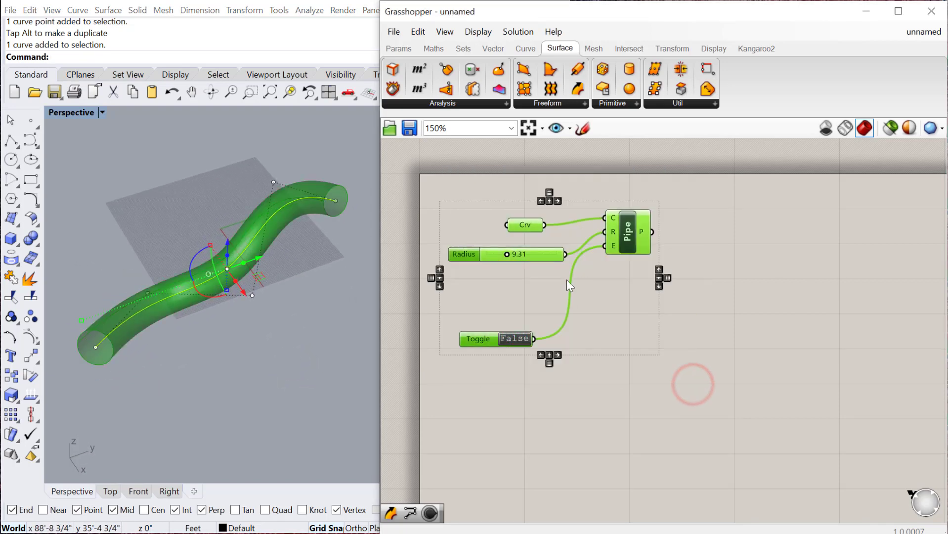
Delete the pipe definition's components and remove an accidentally placed Seam component
{"action": "key", "text": "Delete"}
{"action": "double_click", "coordinate": [570, 256]}
{"action": "type", "text": "sweep"}
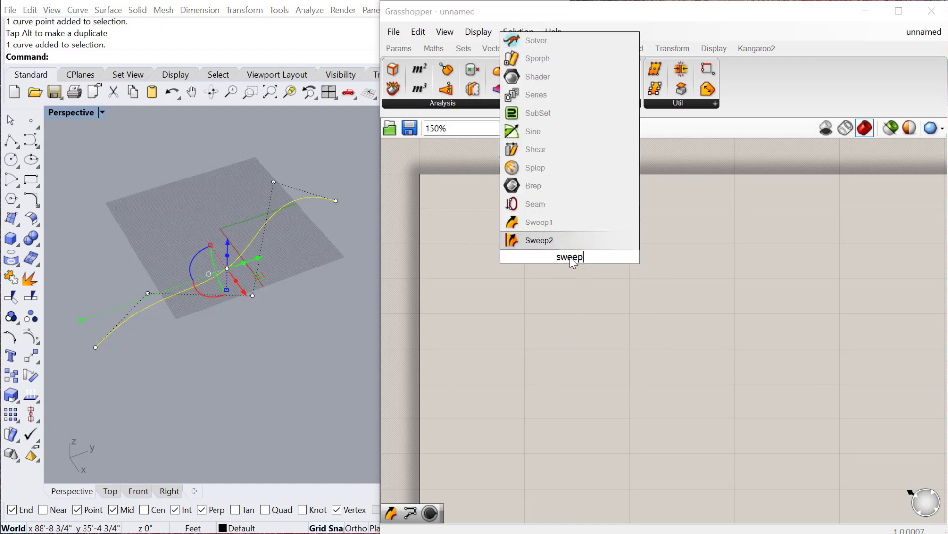
{"action": "left_click", "coordinate": [550, 210]}
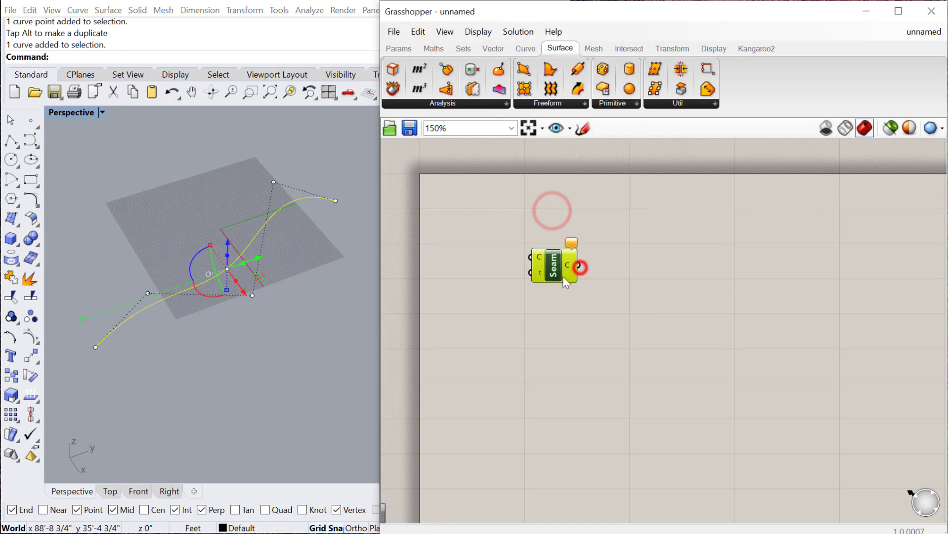
{"action": "left_click", "coordinate": [579, 267]}
{"action": "key", "text": "Delete"}
Place Sweep1 and Sweep2 components, one above the other
{"action": "double_click", "coordinate": [544, 222]}
{"action": "type", "text": "sweep"}
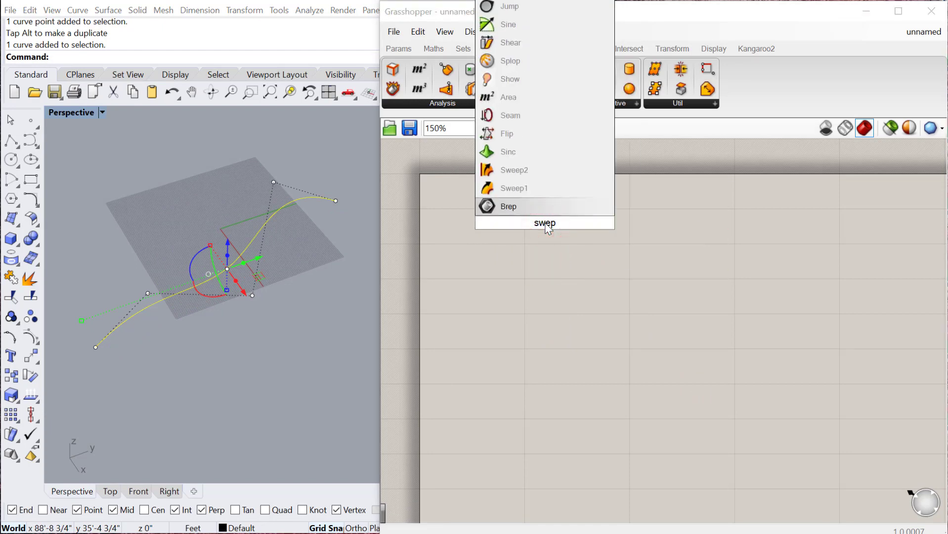
{"action": "left_click", "coordinate": [522, 193]}
{"action": "double_click", "coordinate": [529, 284]}
{"action": "type", "text": "swep"}
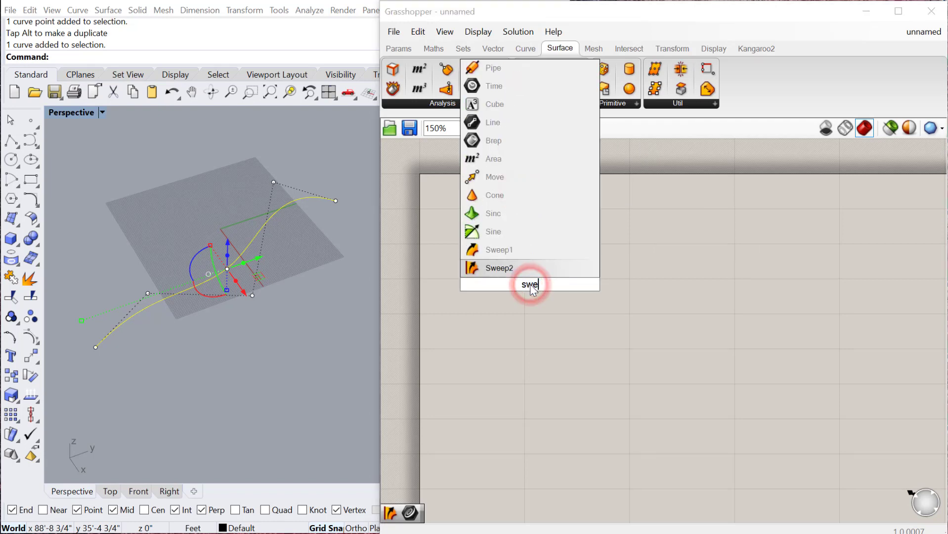
{"action": "left_click", "coordinate": [523, 238]}
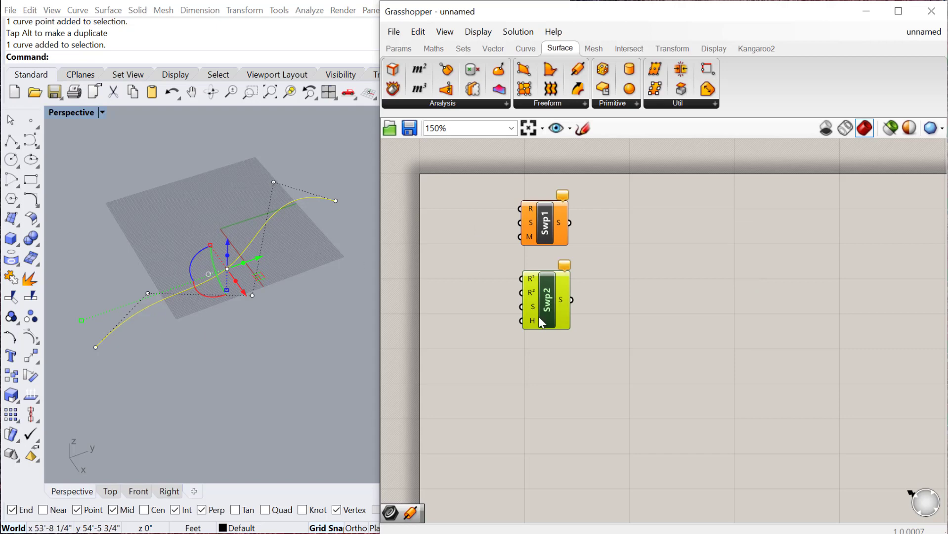
{"action": "left_click", "coordinate": [292, 319]}
{"action": "right_click_drag", "start_coordinate": [226, 342], "coordinate": [180, 268]}
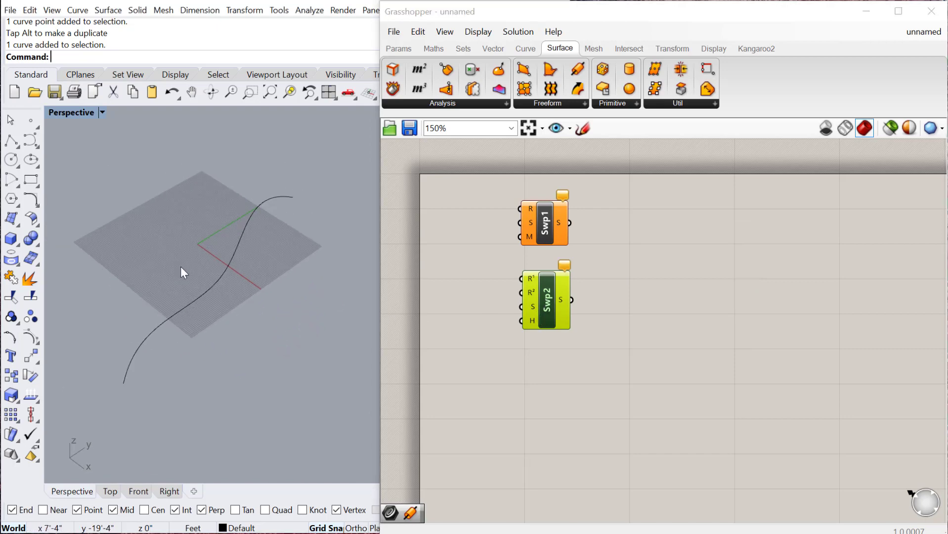
{"action": "type", "text": "Curve"}
{"action": "key", "text": "Return"}
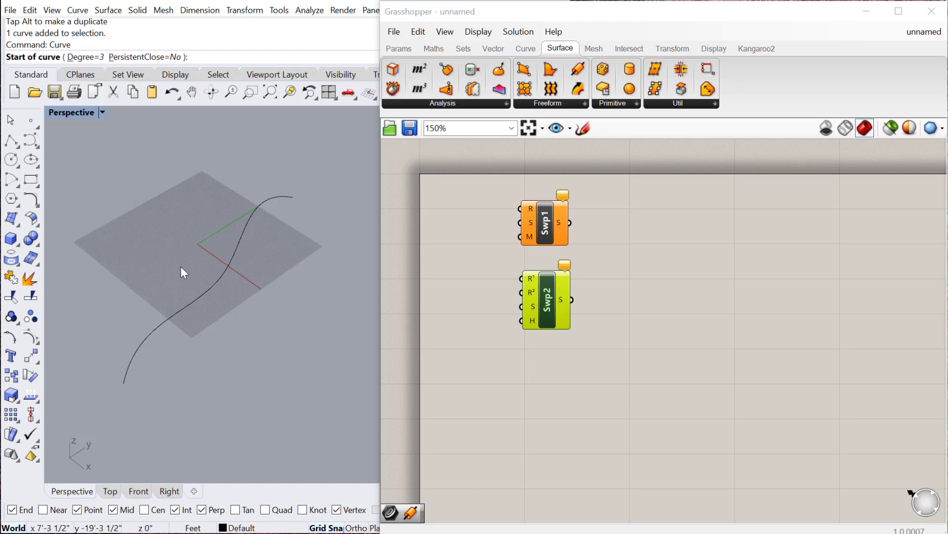
{"action": "left_click", "coordinate": [155, 263]}
{"action": "left_click", "coordinate": [118, 228]}
{"action": "left_click", "coordinate": [144, 218]}
{"action": "left_click", "coordinate": [186, 252]}
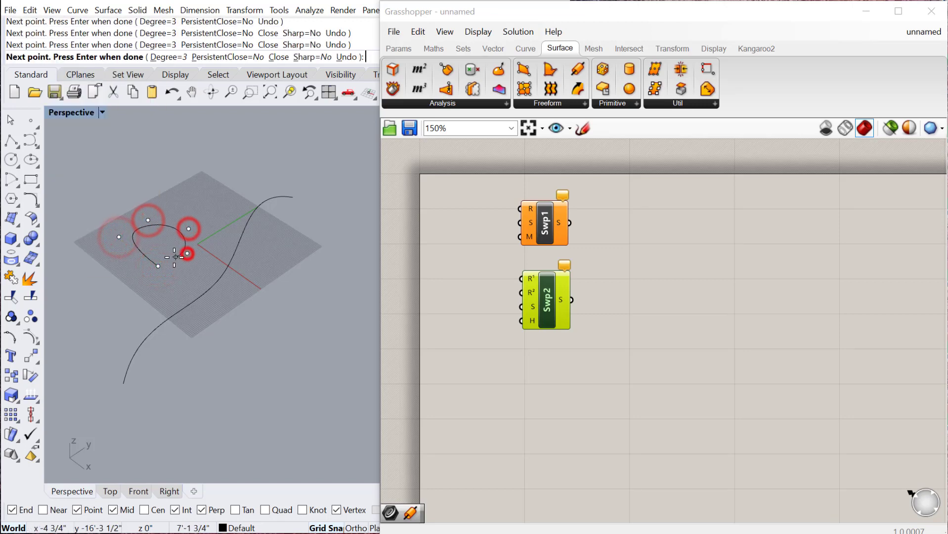
{"action": "left_click", "coordinate": [187, 227]}
{"action": "key", "text": "Return"}
{"action": "left_click", "coordinate": [159, 261]}
{"action": "left_click", "coordinate": [242, 171]}
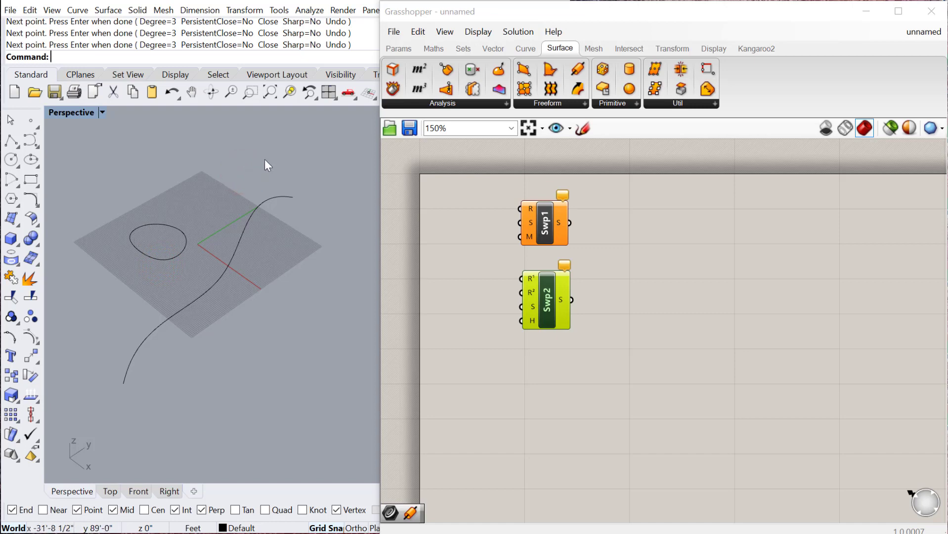
{"action": "left_click", "coordinate": [157, 224]}
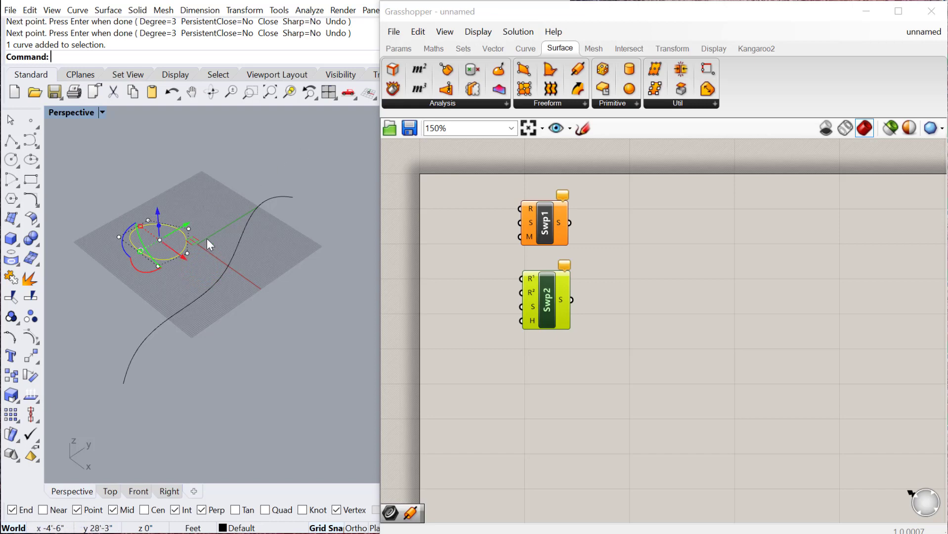
{"action": "left_click_drag", "start_coordinate": [161, 257], "coordinate": [107, 187]}
{"action": "key", "text": "Delete"}
{"action": "key", "text": "Delete"}
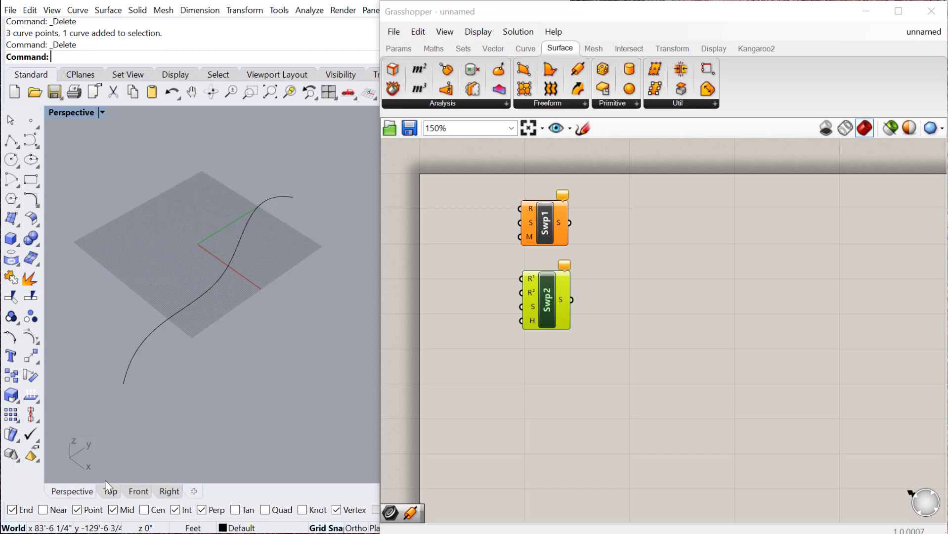
Draw a seven-point looping profile curve in the Front viewport
{"action": "left_click", "coordinate": [135, 492]}
{"action": "right_click_drag", "start_coordinate": [200, 333], "coordinate": [145, 322]}
{"action": "type", "text": "ve"}
{"action": "key", "text": "Return"}
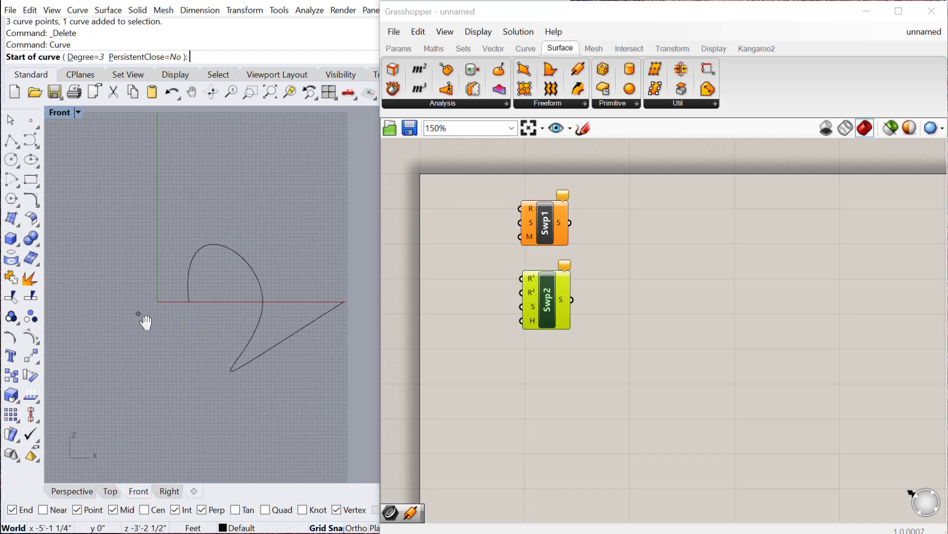
{"action": "left_click", "coordinate": [108, 326]}
{"action": "left_click", "coordinate": [79, 290]}
{"action": "left_click", "coordinate": [112, 253]}
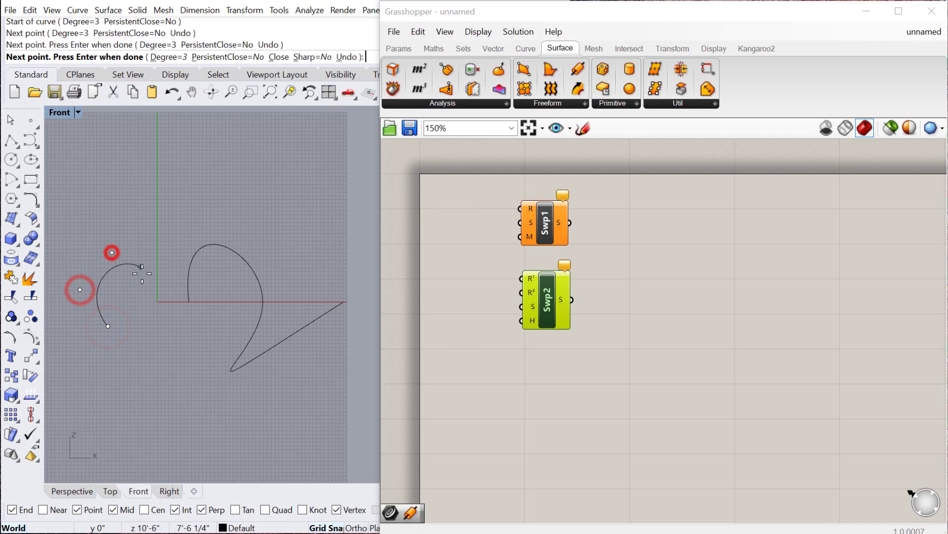
{"action": "left_click", "coordinate": [141, 274]}
{"action": "left_click", "coordinate": [162, 312]}
{"action": "left_click", "coordinate": [123, 295]}
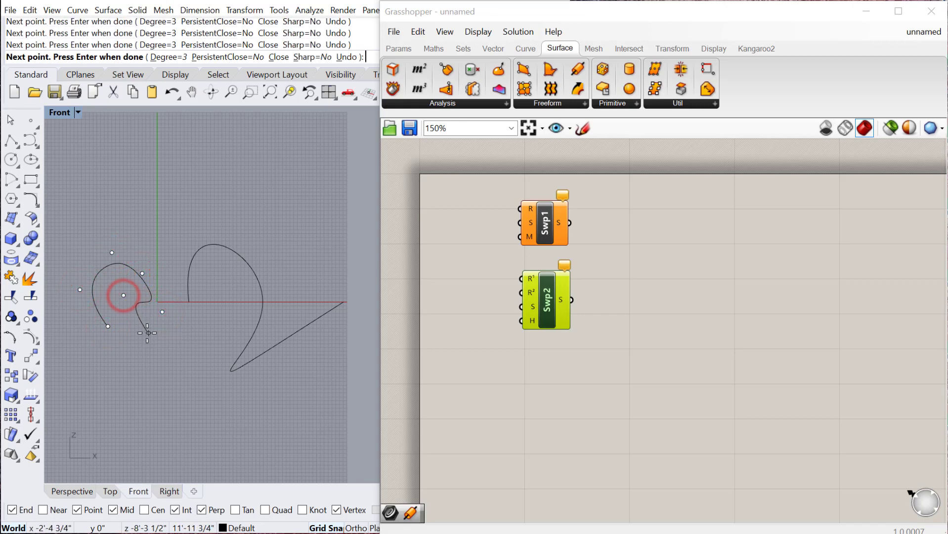
{"action": "left_click", "coordinate": [137, 328]}
{"action": "right_click", "coordinate": [112, 322]}
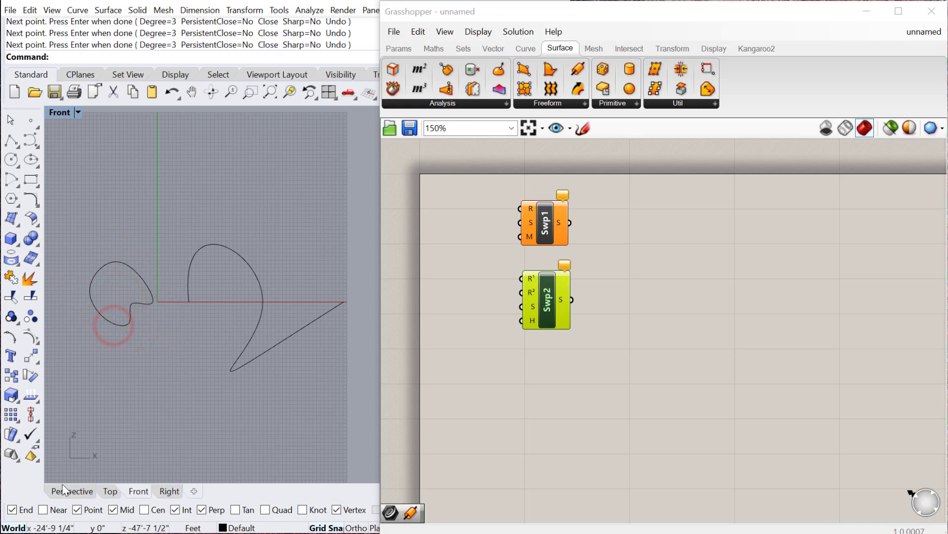
Move the profile curve in Perspective to sit beside the rail's lower end
{"action": "left_click", "coordinate": [74, 492]}
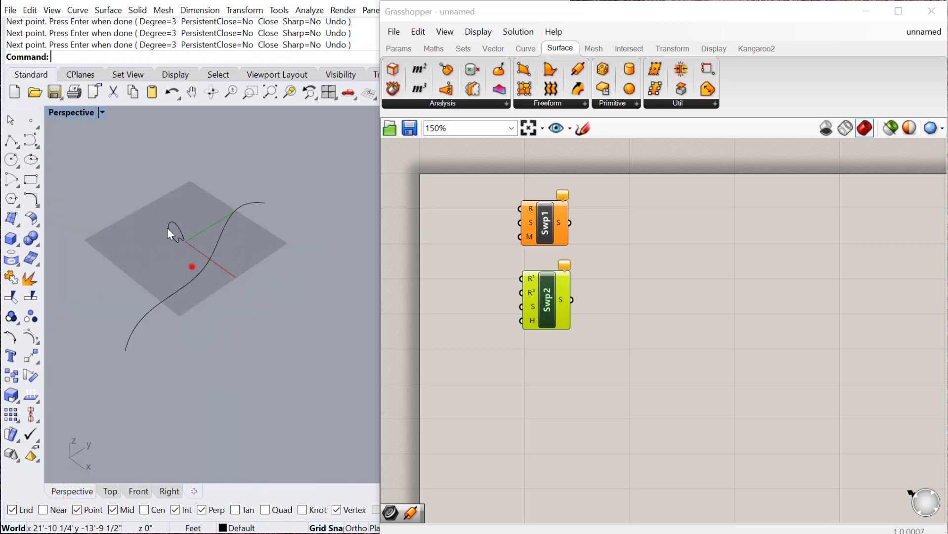
{"action": "left_click", "coordinate": [202, 275]}
{"action": "left_click_drag", "start_coordinate": [202, 217], "coordinate": [79, 264]}
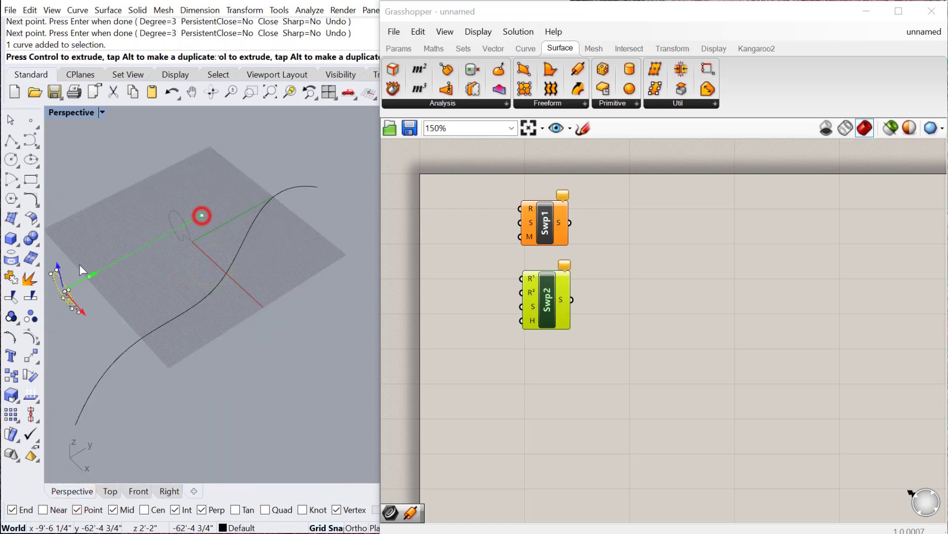
{"action": "right_click_drag", "start_coordinate": [205, 345], "coordinate": [241, 348]}
{"action": "left_click_drag", "start_coordinate": [141, 302], "coordinate": [178, 417]}
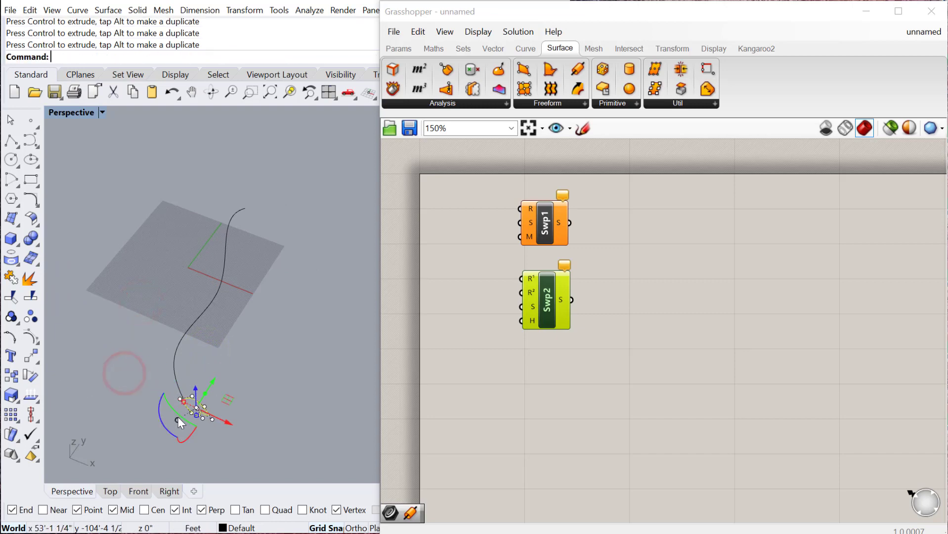
{"action": "scroll", "coordinate": [176, 395], "scroll_direction": "up", "scroll_amount": 3}
{"action": "mouse_move", "coordinate": [171, 389]}
{"action": "right_mouse_down"}
{"action": "mouse_move", "coordinate": [183, 381]}
{"action": "mouse_move", "coordinate": [174, 389]}
{"action": "right_mouse_up"}
{"action": "left_click_drag", "start_coordinate": [171, 384], "coordinate": [141, 337]}
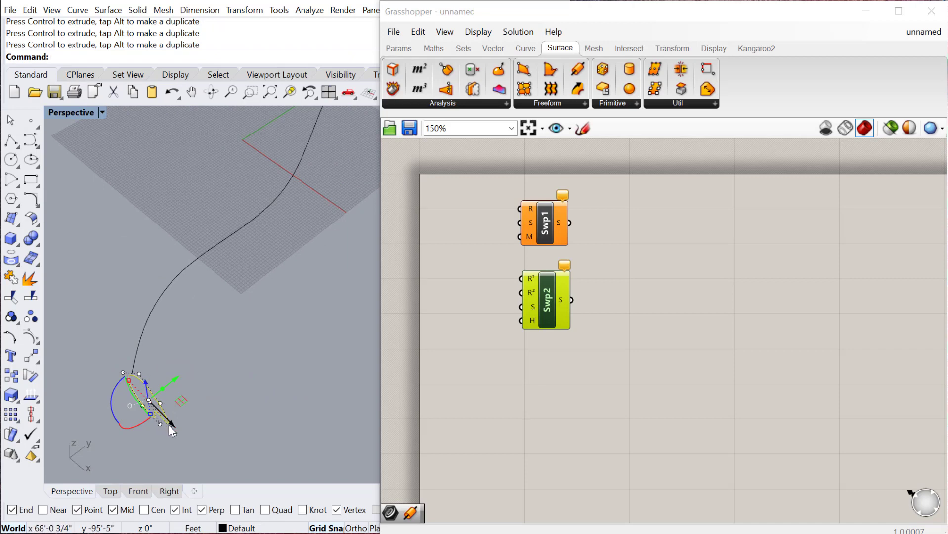
{"action": "left_click_drag", "start_coordinate": [168, 420], "coordinate": [90, 336]}
{"action": "right_click_drag", "start_coordinate": [184, 394], "coordinate": [183, 393]}
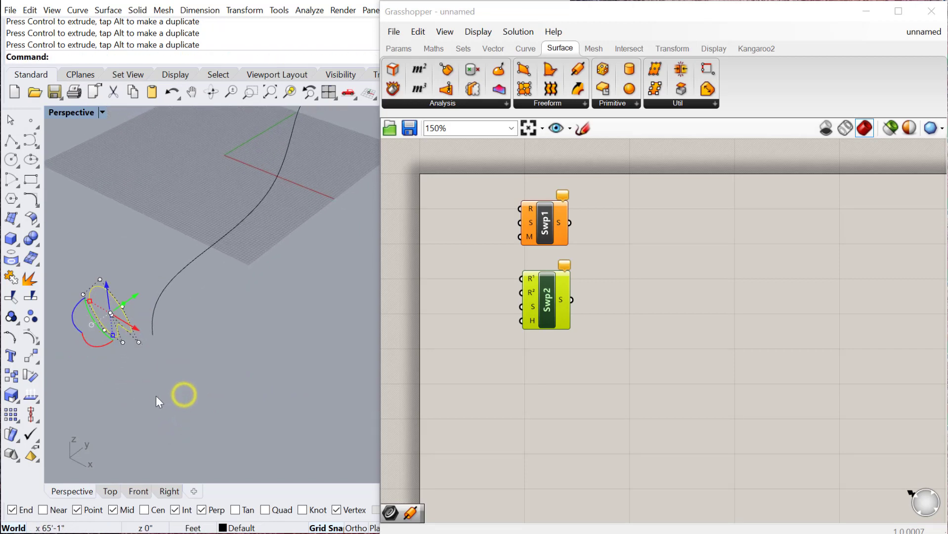
{"action": "left_click", "coordinate": [156, 396]}
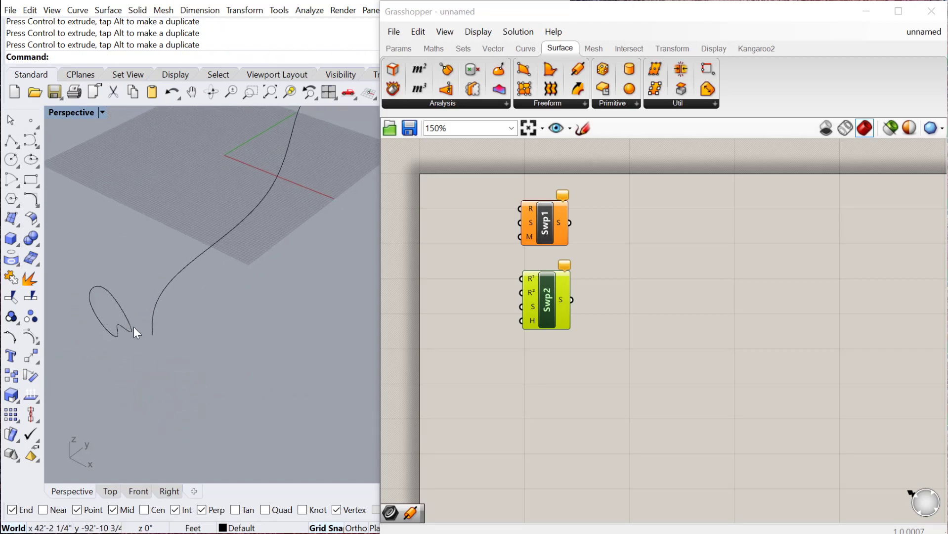
{"action": "right_click_drag", "start_coordinate": [150, 330], "coordinate": [163, 304]}
Place a Curve parameter beside Swp1 and set the long rail curve into it
{"action": "double_click", "coordinate": [469, 254]}
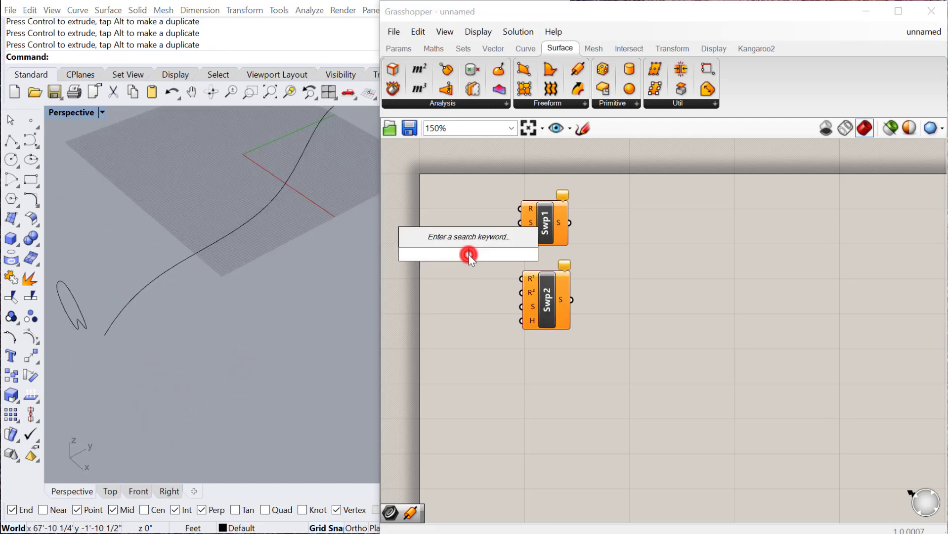
{"action": "type", "text": "curve"}
{"action": "key", "text": "Return"}
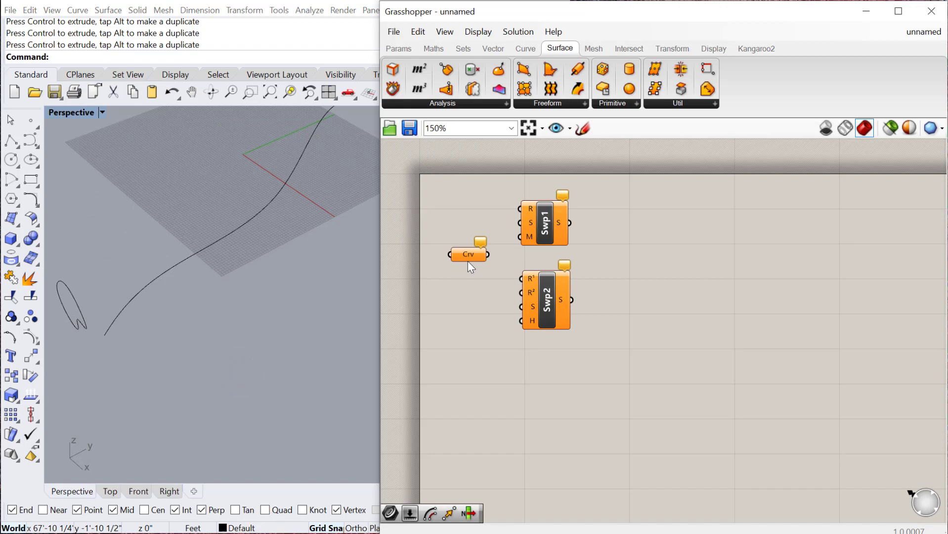
{"action": "left_click_drag", "start_coordinate": [469, 255], "coordinate": [445, 208]}
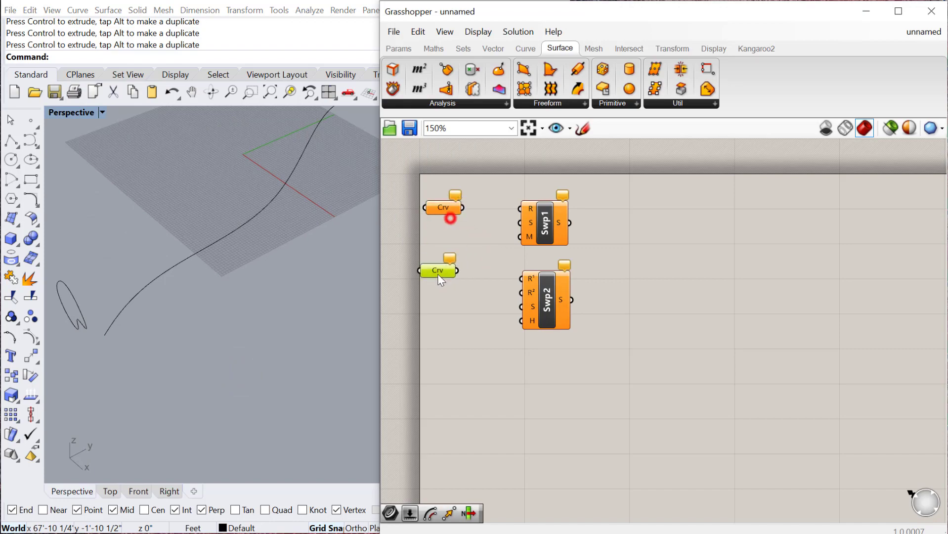
{"action": "left_click", "coordinate": [291, 262]}
{"action": "right_click", "coordinate": [445, 206]}
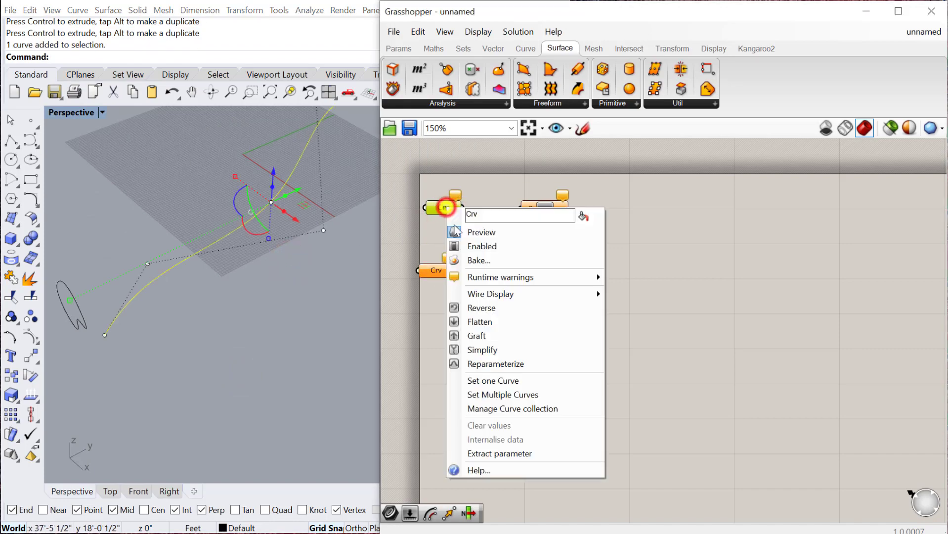
{"action": "left_click", "coordinate": [489, 379]}
{"action": "left_click", "coordinate": [97, 355]}
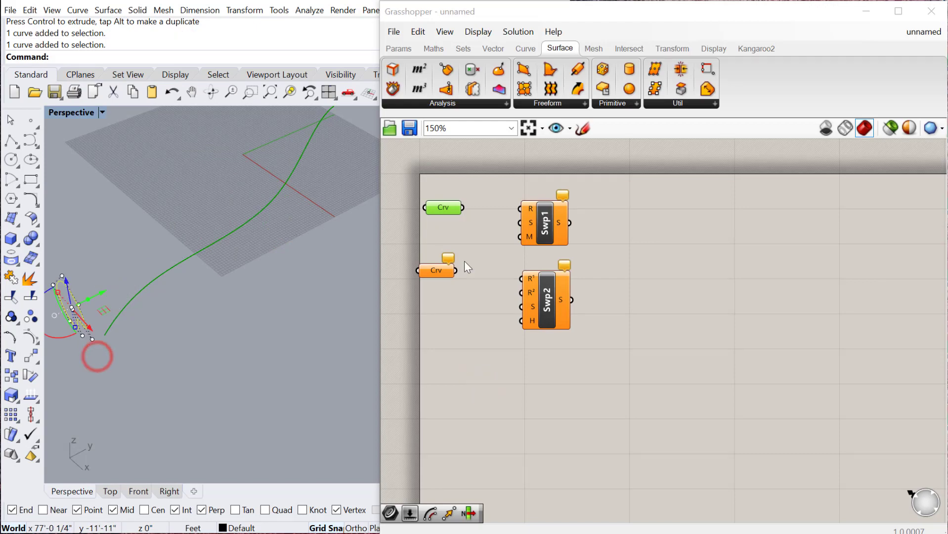
Set the profile curve into the lower Curve parameter and wire it to Swp1's S input
{"action": "right_click", "coordinate": [435, 269]}
{"action": "left_click", "coordinate": [469, 443]}
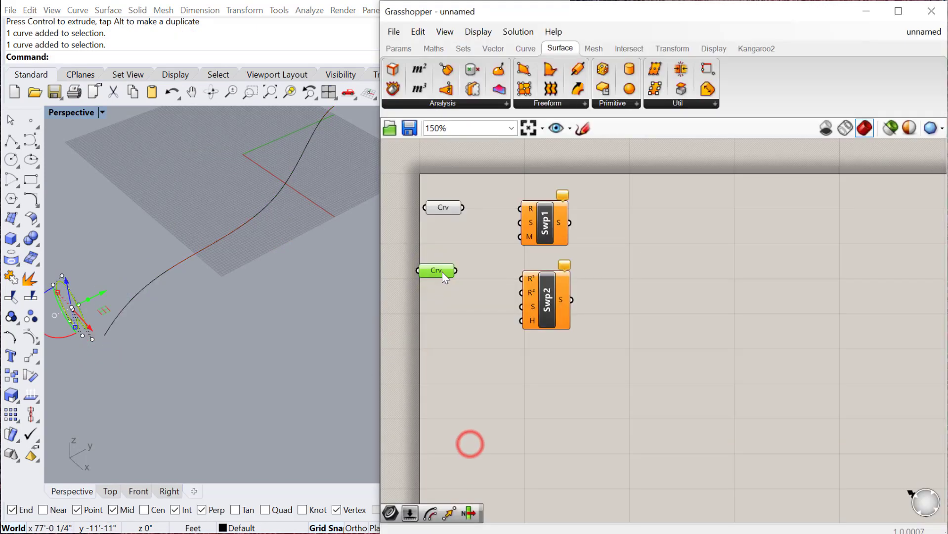
{"action": "left_click_drag", "start_coordinate": [442, 271], "coordinate": [451, 218]}
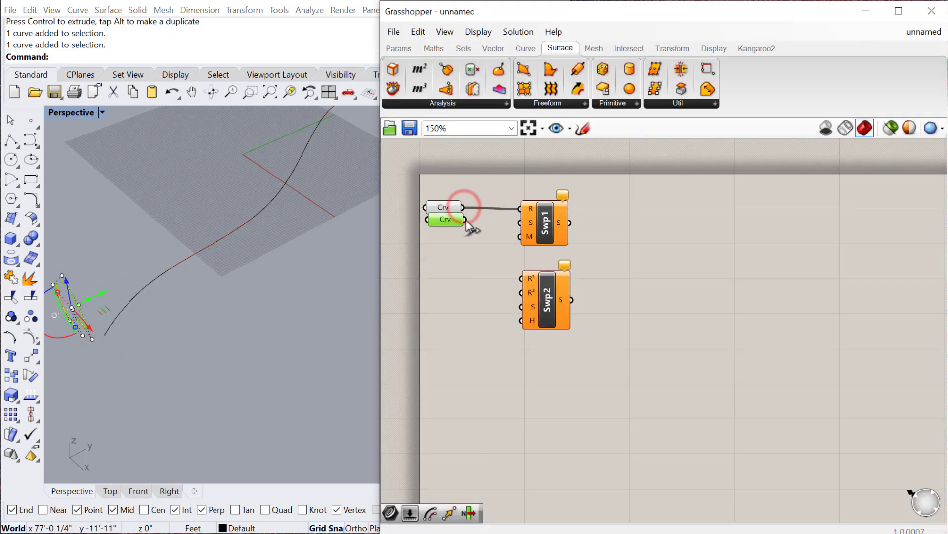
{"action": "left_click_drag", "start_coordinate": [521, 231], "coordinate": [520, 222]}
{"action": "right_click_drag", "start_coordinate": [148, 313], "coordinate": [129, 320]}
{"action": "right_click_drag", "start_coordinate": [262, 280], "coordinate": [262, 280]}
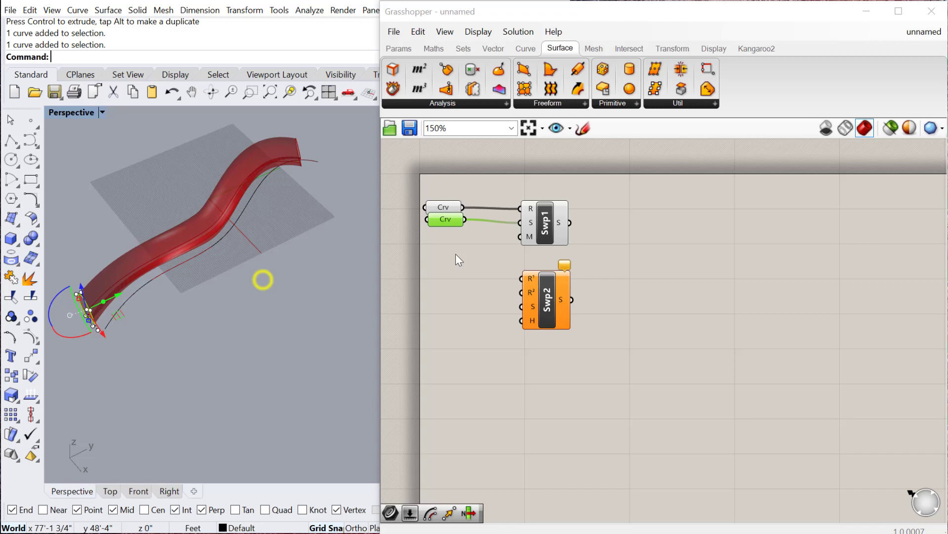
{"action": "left_click_drag", "start_coordinate": [549, 233], "coordinate": [568, 226]}
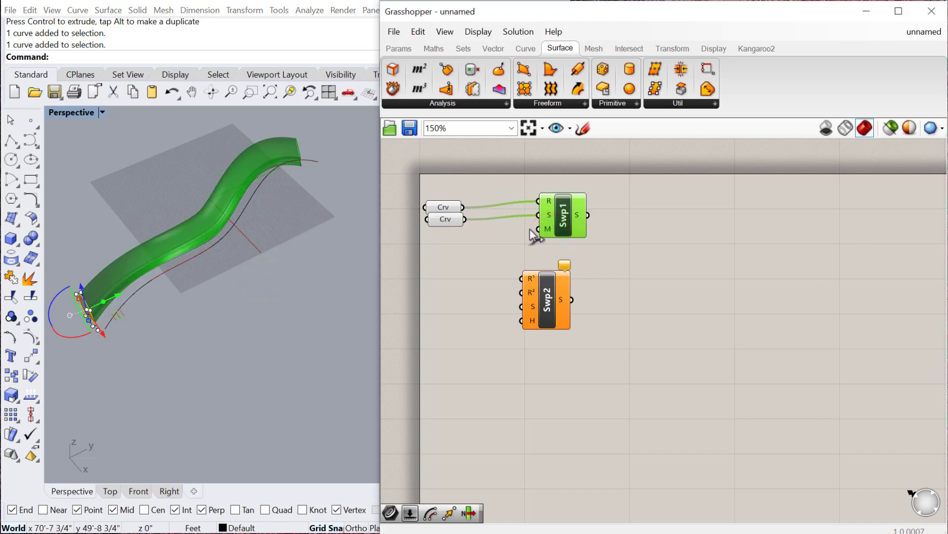
{"action": "right_click_drag", "start_coordinate": [197, 287], "coordinate": [175, 288]}
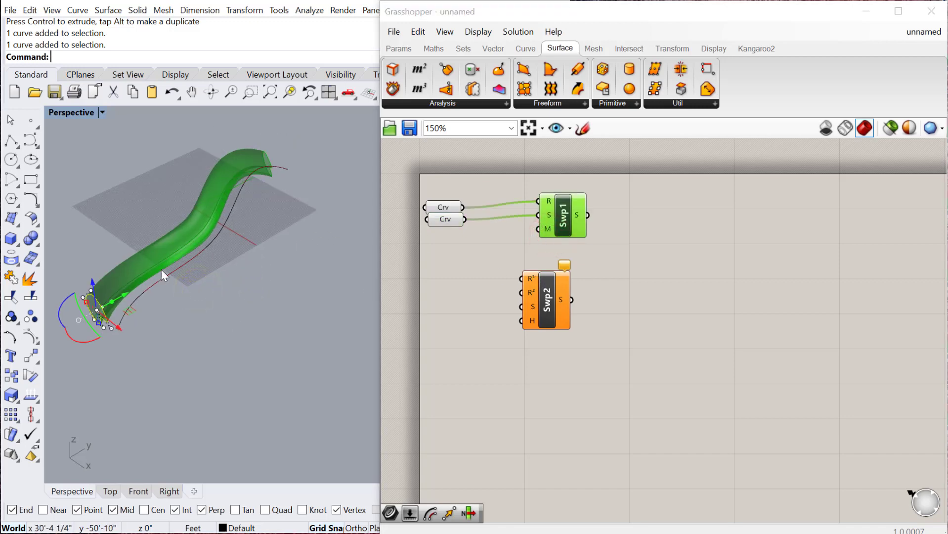
Draw a new five-point curve above the swept tube
{"action": "left_click", "coordinate": [243, 345]}
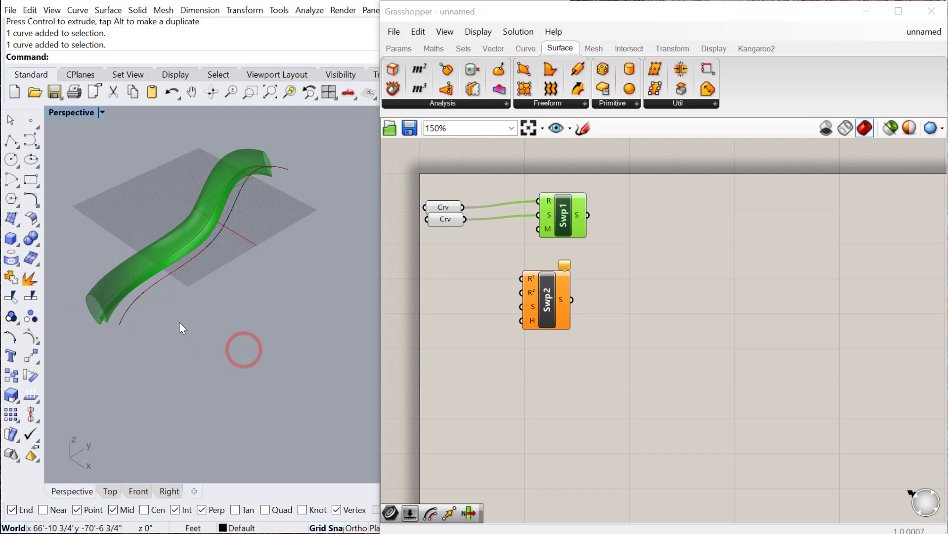
{"action": "key", "text": "Return"}
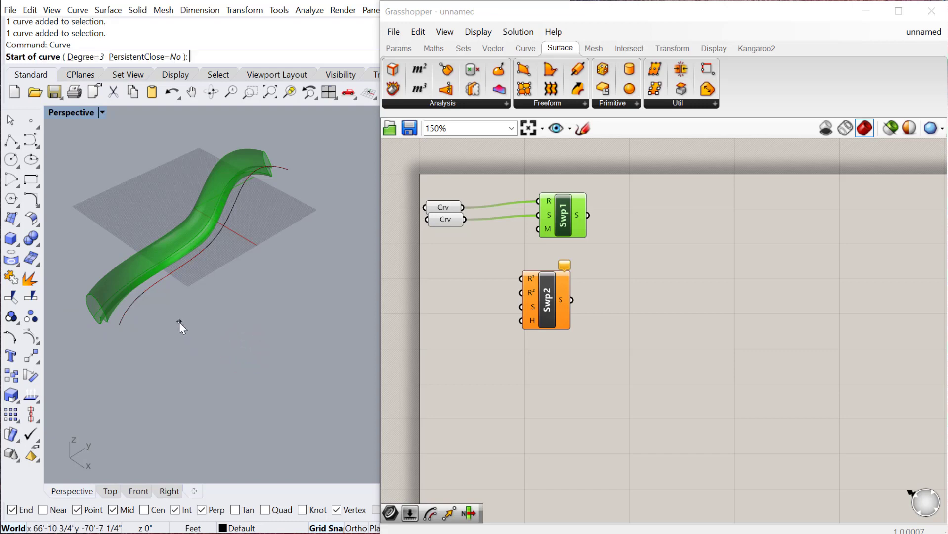
{"action": "left_click", "coordinate": [70, 281]}
{"action": "left_click", "coordinate": [82, 189]}
{"action": "left_click", "coordinate": [149, 230]}
{"action": "left_click", "coordinate": [137, 141]}
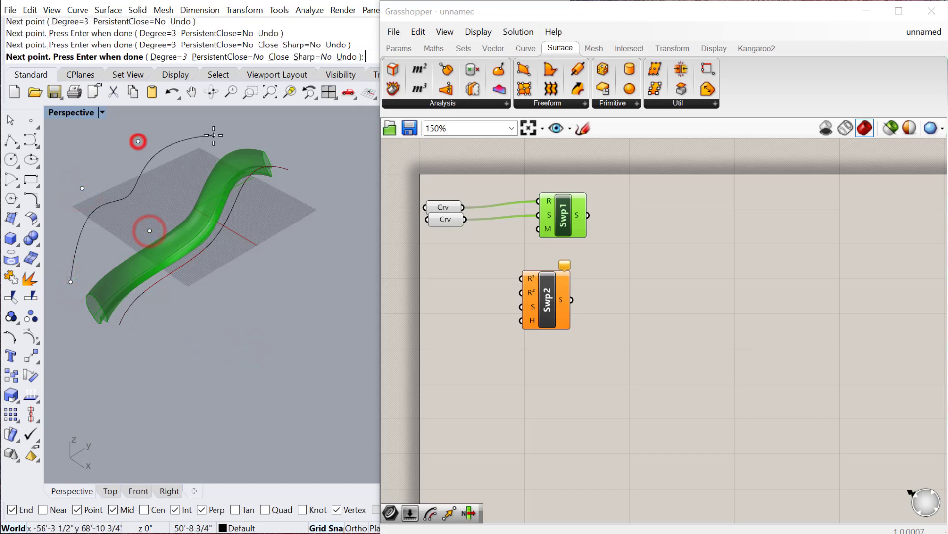
{"action": "left_click", "coordinate": [214, 135]}
{"action": "right_click", "coordinate": [213, 135]}
Lower one control point to reshape the new curve, then deselect everything
{"action": "left_click", "coordinate": [138, 142]}
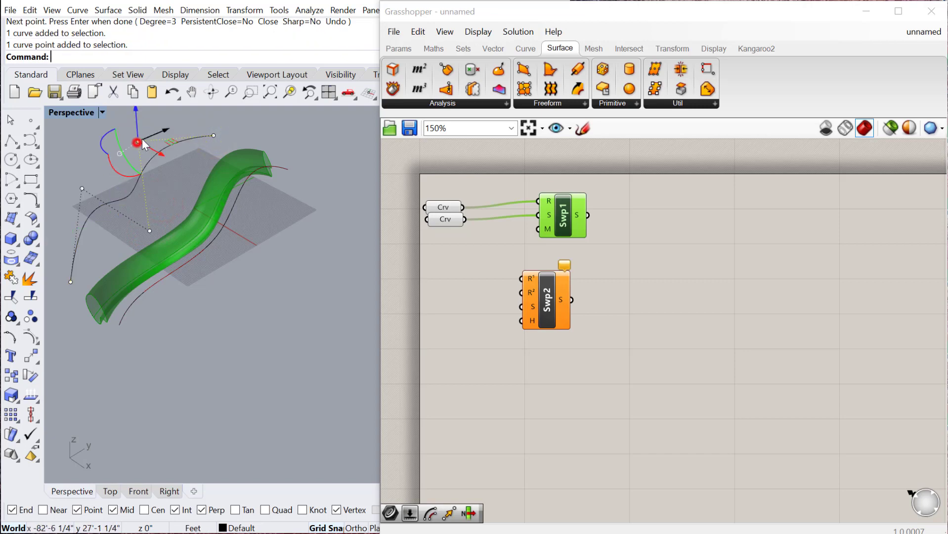
{"action": "left_click_drag", "start_coordinate": [139, 141], "coordinate": [143, 161]}
{"action": "right_click_drag", "start_coordinate": [229, 372], "coordinate": [200, 344]}
{"action": "left_click", "coordinate": [201, 340]}
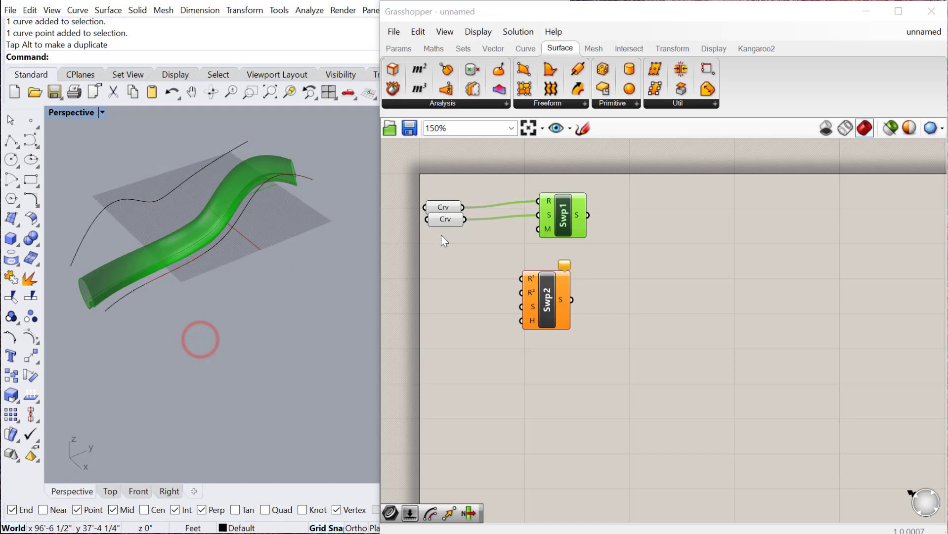
{"action": "left_click", "coordinate": [455, 265]}
Reference the new curve in a Curve parameter and wire it to Swp2's second rail
{"action": "double_click", "coordinate": [448, 271]}
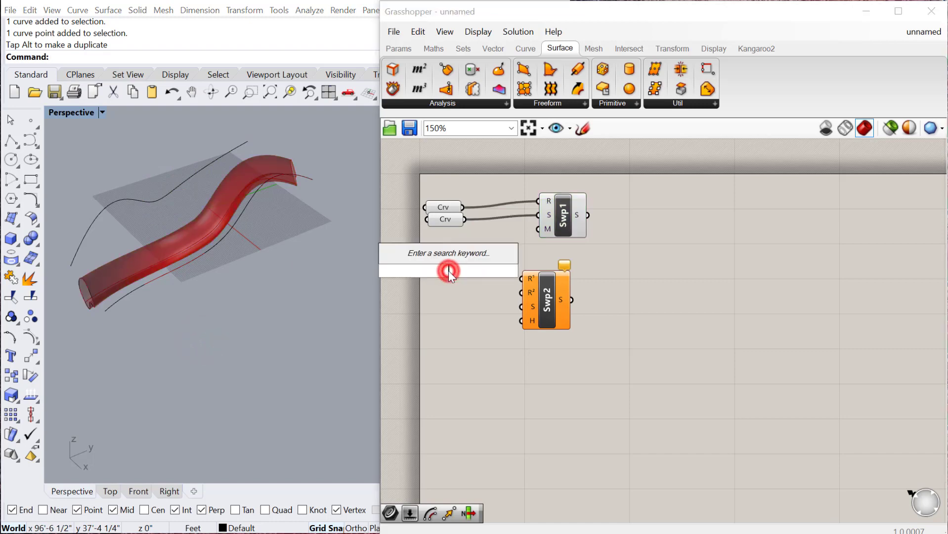
{"action": "type", "text": "curve"}
{"action": "key", "text": "Return"}
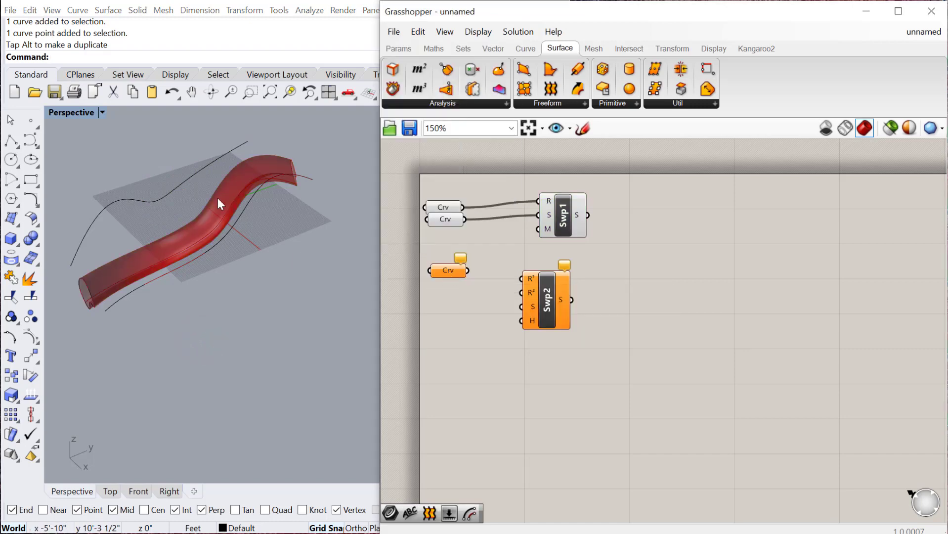
{"action": "left_click", "coordinate": [176, 192]}
{"action": "right_click", "coordinate": [451, 272]}
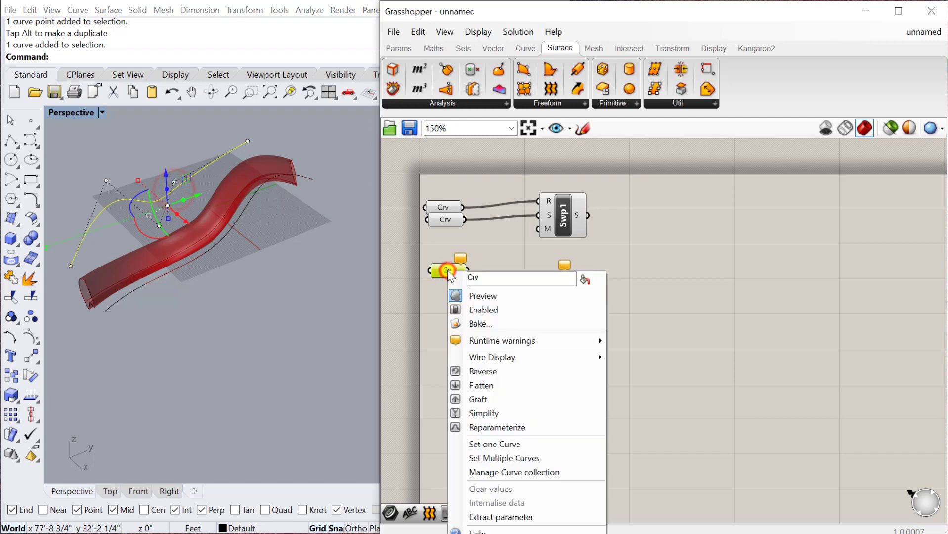
{"action": "left_click", "coordinate": [484, 448]}
{"action": "left_click_drag", "start_coordinate": [443, 317], "coordinate": [443, 317]}
{"action": "left_click_drag", "start_coordinate": [446, 218], "coordinate": [443, 246]}
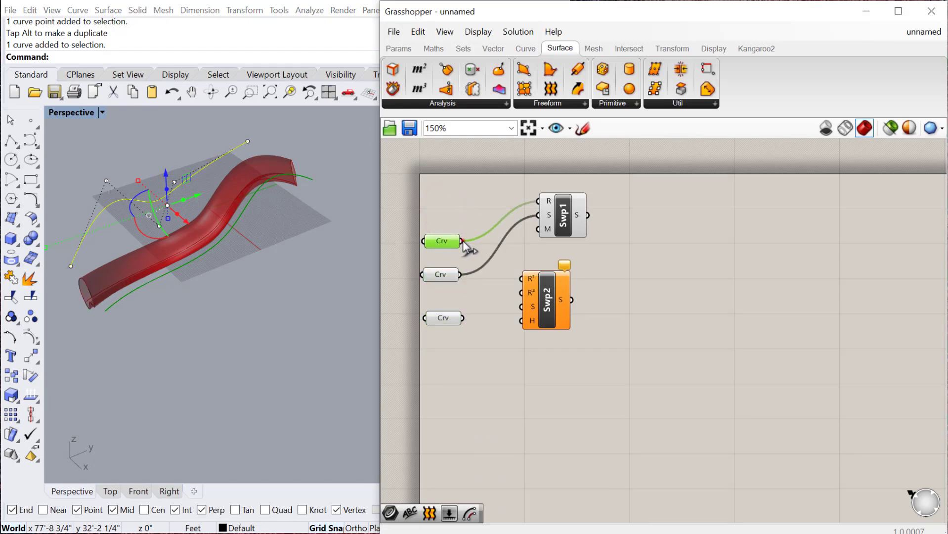
{"action": "left_click_drag", "start_coordinate": [522, 292], "coordinate": [462, 317]}
{"action": "left_click_drag", "start_coordinate": [436, 272], "coordinate": [547, 293]}
{"action": "right_click_drag", "start_coordinate": [143, 268], "coordinate": [160, 260]}
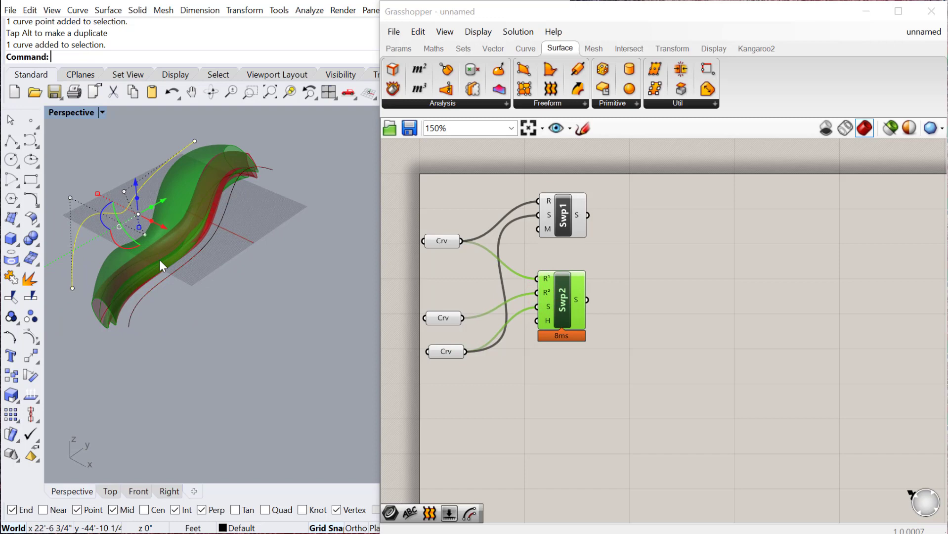
Delete the Swp1 component and move Swp2 to a new spot
{"action": "left_click_drag", "start_coordinate": [594, 252], "coordinate": [543, 191]}
{"action": "key", "text": "Delete"}
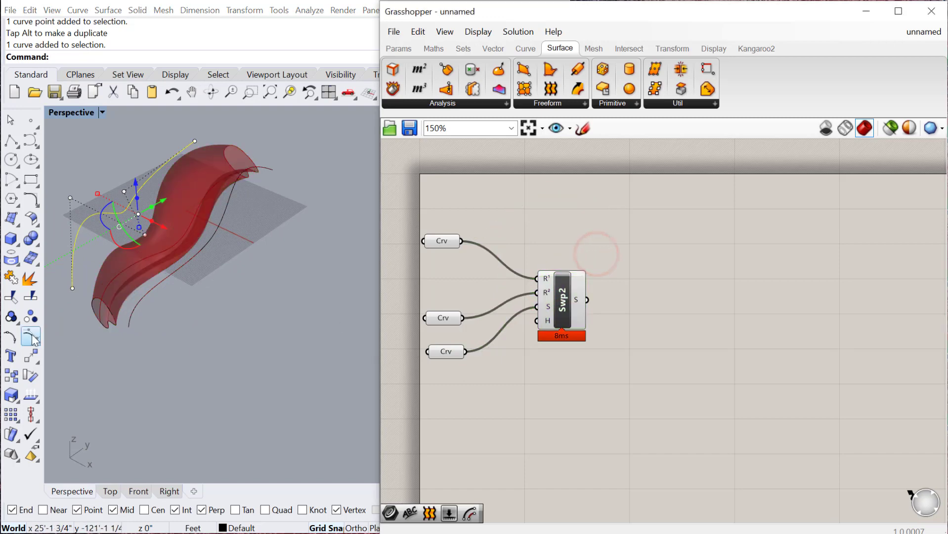
{"action": "right_click_drag", "start_coordinate": [51, 327], "coordinate": [79, 337]}
{"action": "right_click_drag", "start_coordinate": [196, 304], "coordinate": [210, 262]}
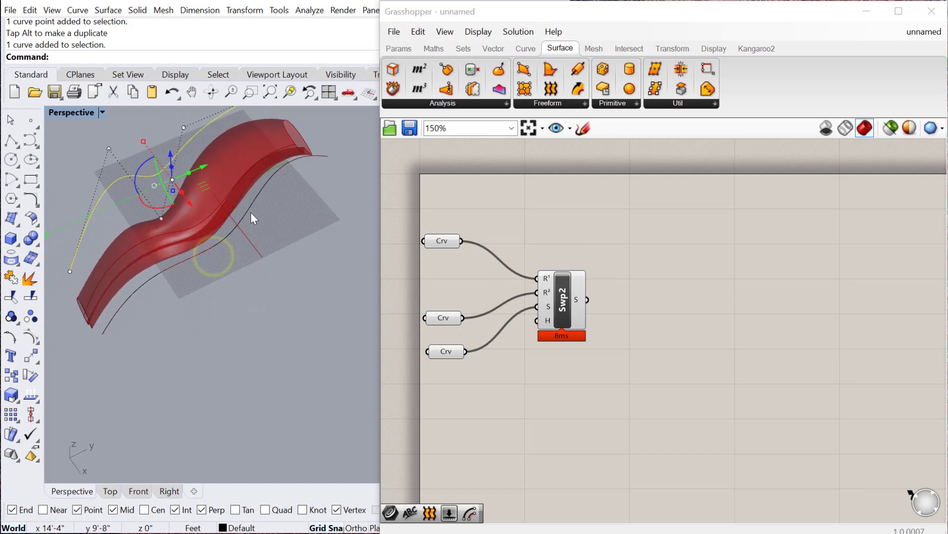
{"action": "left_click_drag", "start_coordinate": [556, 304], "coordinate": [576, 312]}
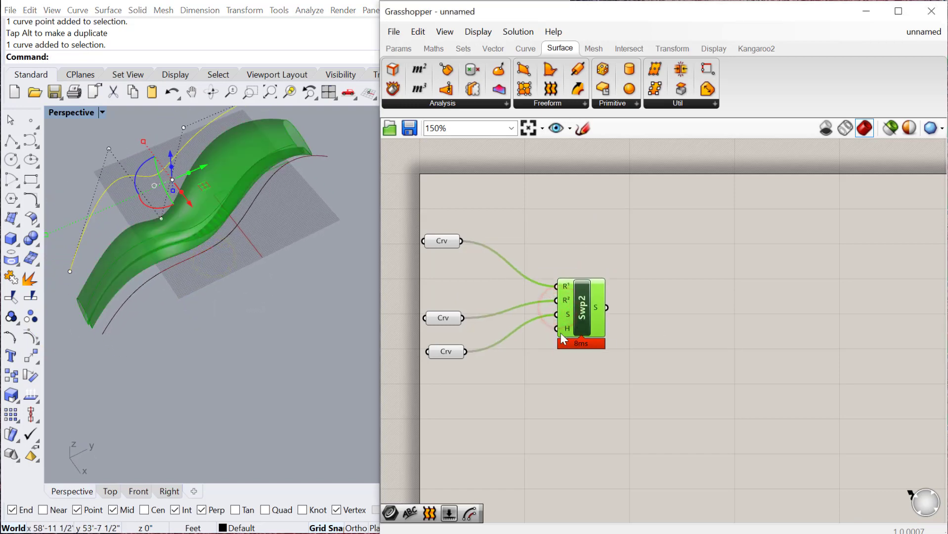
Add a Boolean Toggle to the canvas via a 'boole' search
{"action": "scroll", "coordinate": [560, 332], "scroll_direction": "up", "scroll_amount": 3}
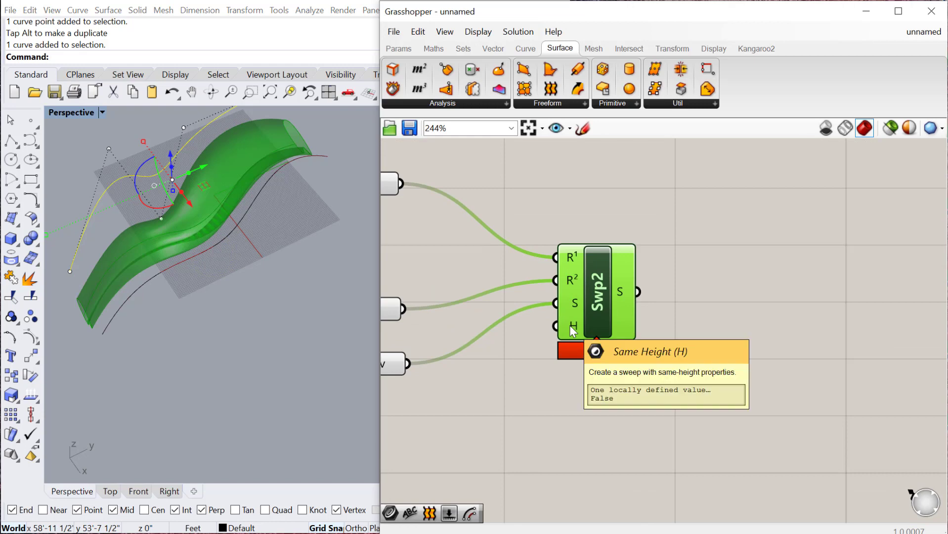
{"action": "right_click_drag", "start_coordinate": [510, 389], "coordinate": [619, 335]}
{"action": "right_click_drag", "start_coordinate": [158, 294], "coordinate": [223, 217]}
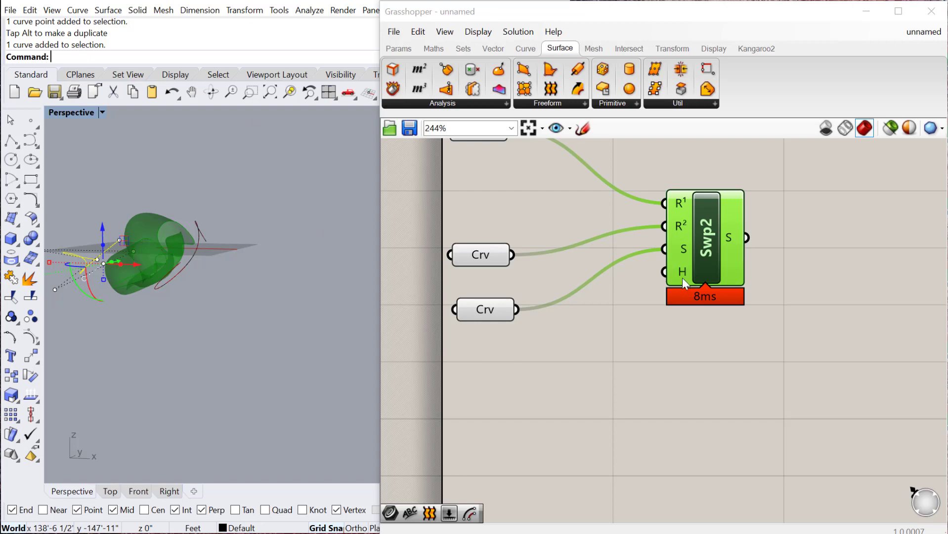
{"action": "mouse_move", "coordinate": [684, 280]}
{"action": "double_click", "coordinate": [501, 385]}
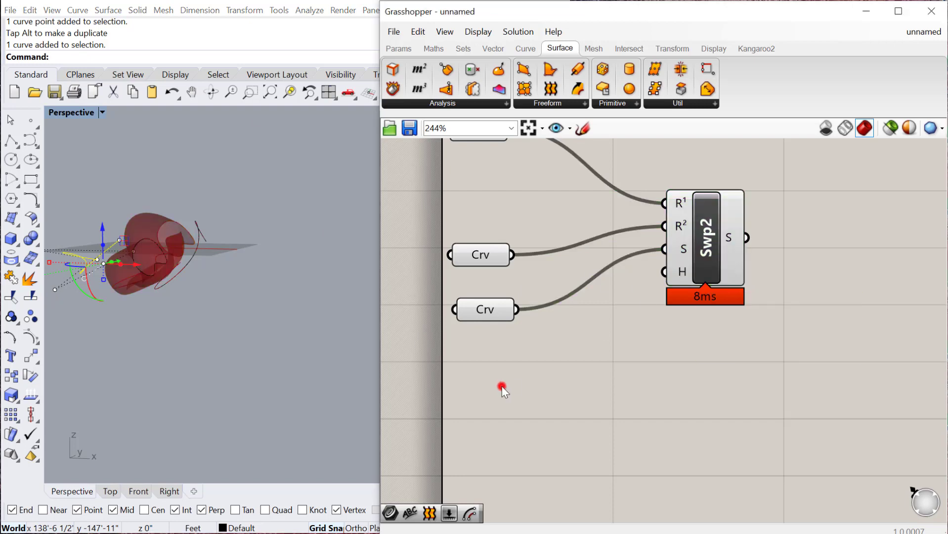
{"action": "type", "text": "boole"}
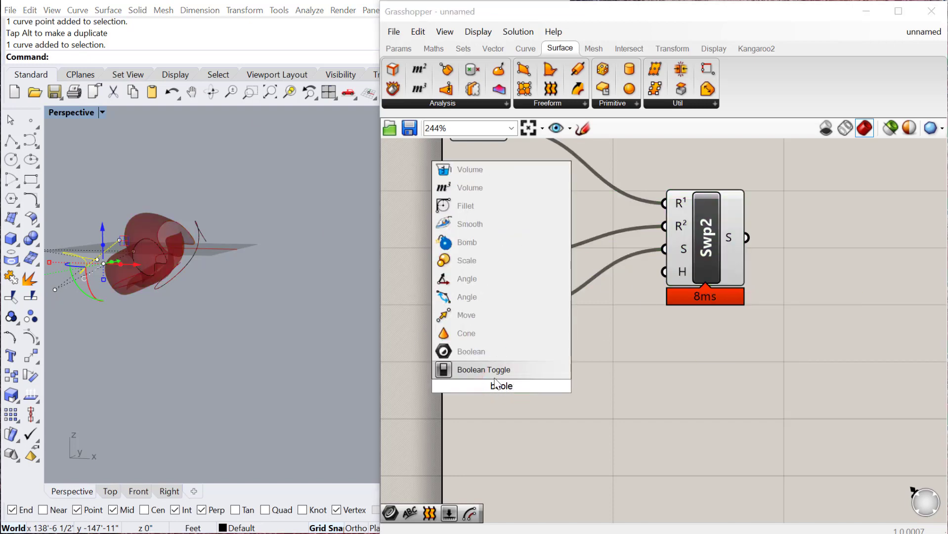
{"action": "key", "text": "Return"}
Wire the toggle into Swp2's Same Height input and switch it to True
{"action": "left_click_drag", "start_coordinate": [562, 385], "coordinate": [665, 271]}
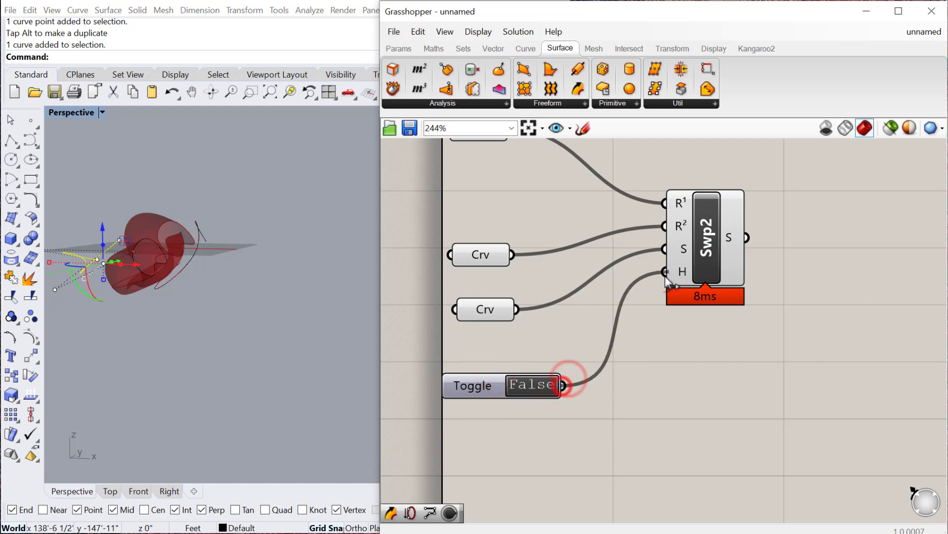
{"action": "double_click", "coordinate": [533, 391]}
{"action": "right_click_drag", "start_coordinate": [218, 318], "coordinate": [116, 297]}
{"action": "scroll", "coordinate": [117, 297], "scroll_direction": "down", "scroll_amount": 3}
{"action": "left_click_drag", "start_coordinate": [477, 383], "coordinate": [501, 336]}
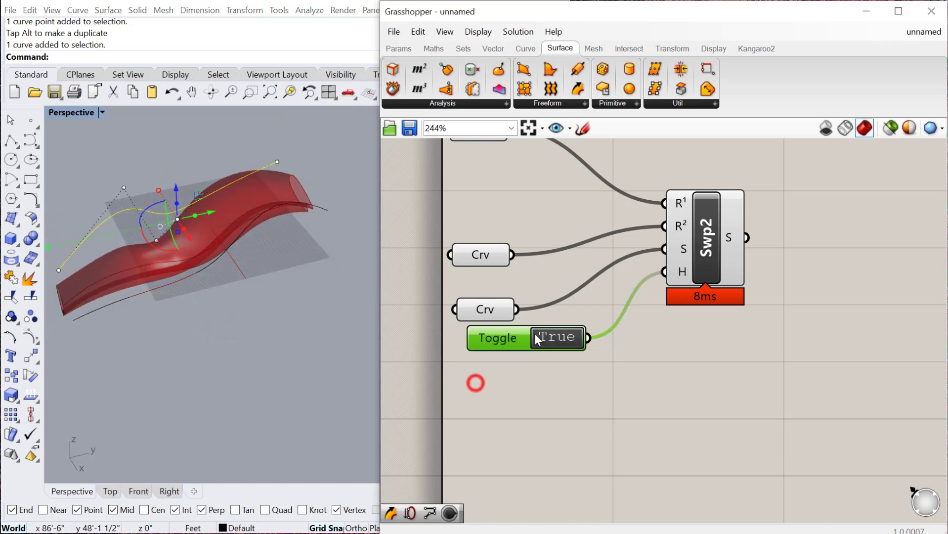
{"action": "left_click", "coordinate": [550, 333]}
{"action": "left_click", "coordinate": [701, 260]}
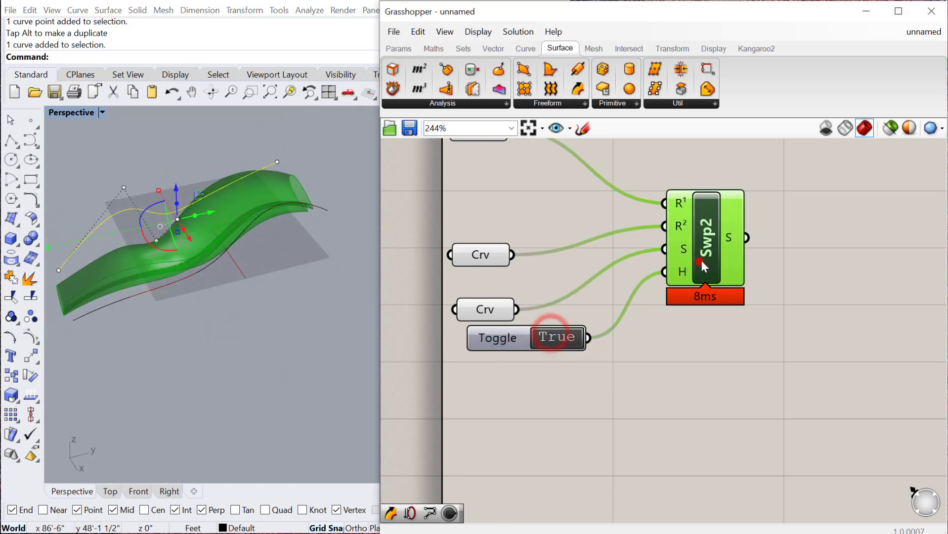
{"action": "left_click_drag", "start_coordinate": [701, 260], "coordinate": [711, 259]}
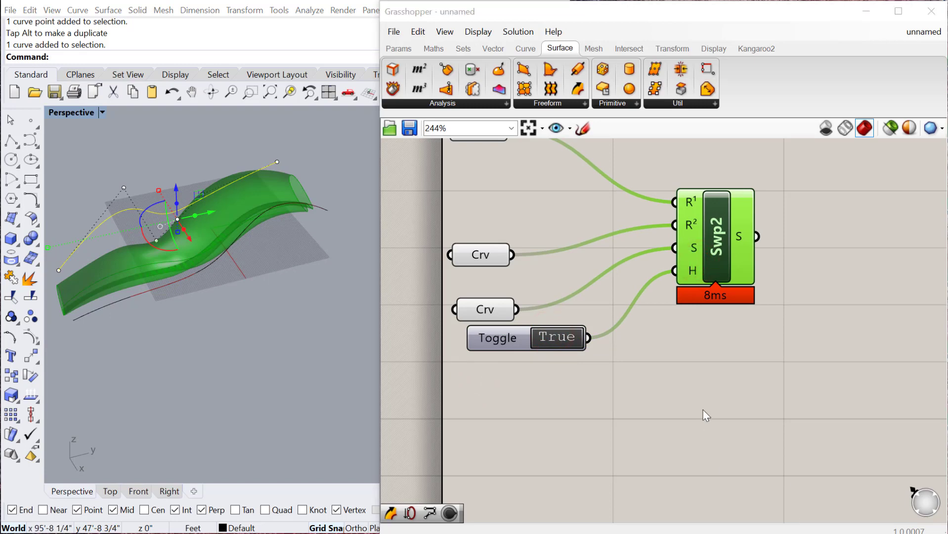
Delete all five components of the sweep definition
{"action": "scroll", "coordinate": [647, 390], "scroll_direction": "down", "scroll_amount": 5}
{"action": "left_click_drag", "start_coordinate": [490, 224], "coordinate": [735, 422]}
{"action": "key", "text": "Delete"}
Place a Revolution (RevSrf) component found by searching 'revcol'
{"action": "double_click", "coordinate": [658, 329]}
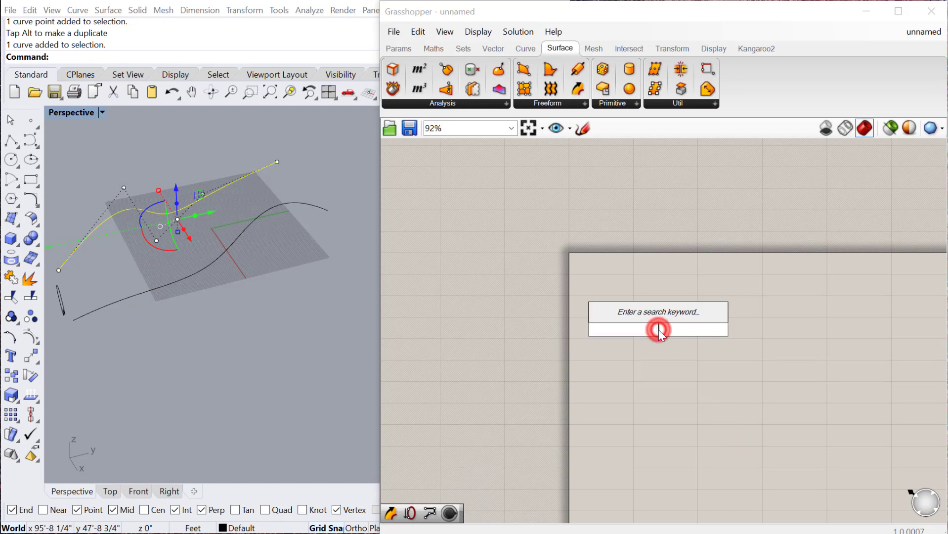
{"action": "type", "text": "revcol"}
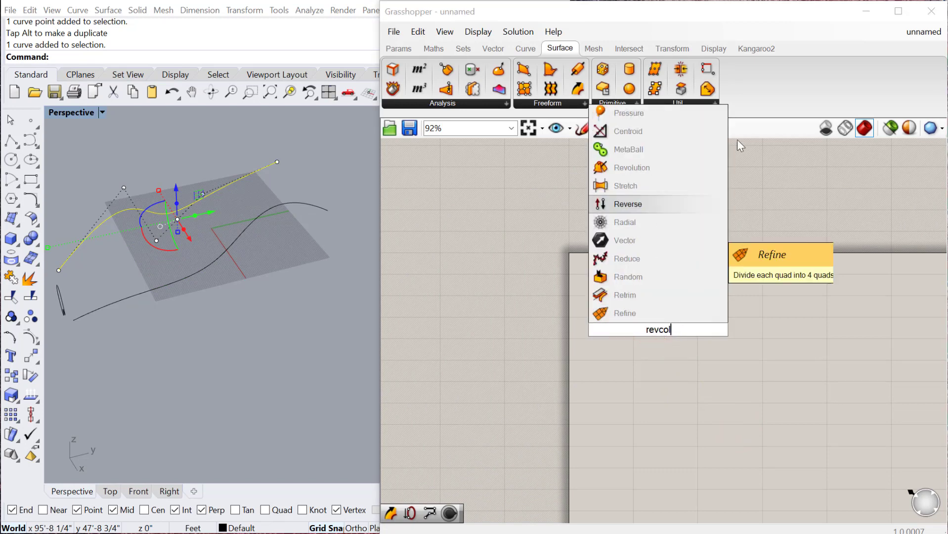
{"action": "left_click", "coordinate": [643, 168]}
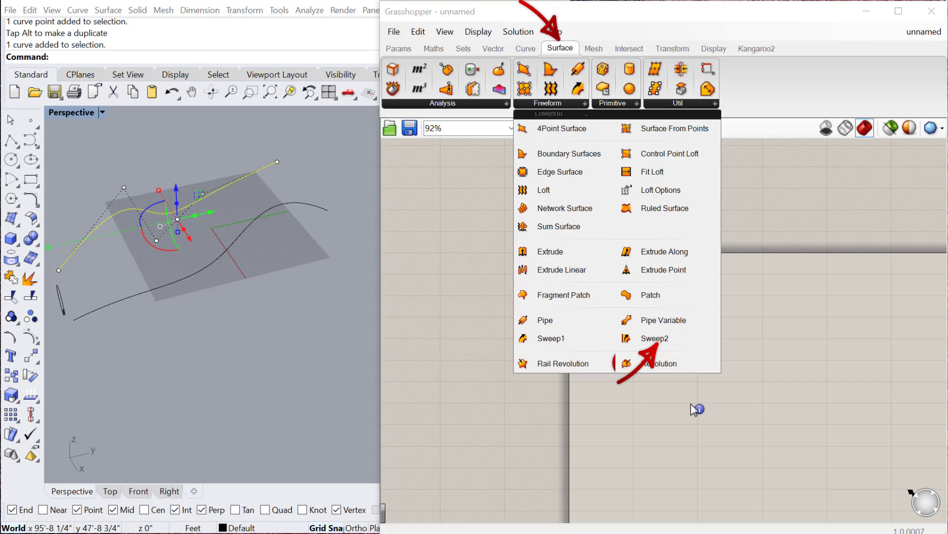
{"action": "left_click", "coordinate": [660, 362]}
{"action": "scroll", "coordinate": [671, 336], "scroll_direction": "up", "scroll_amount": 5}
{"action": "right_click_drag", "start_coordinate": [670, 309], "coordinate": [741, 276]}
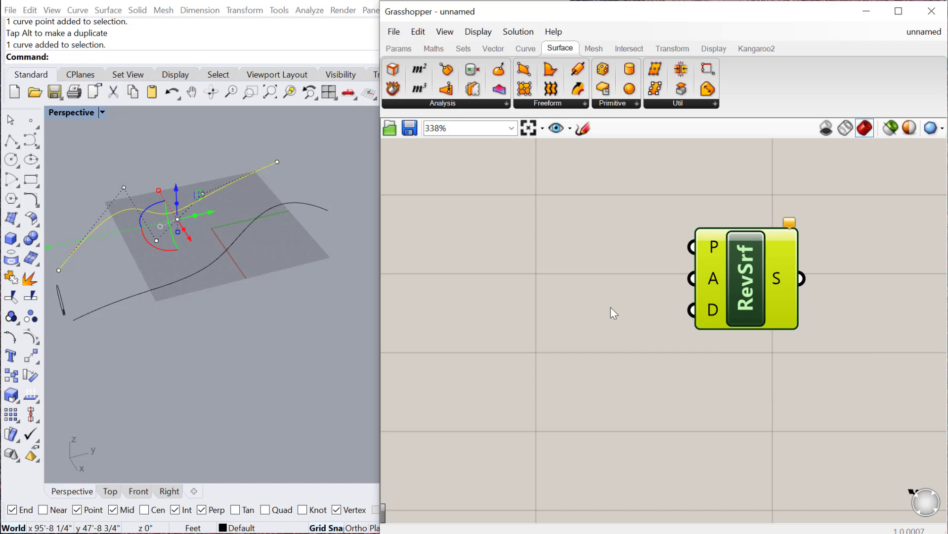
{"action": "scroll", "coordinate": [658, 333], "scroll_direction": "down", "scroll_amount": 3}
{"action": "right_click_drag", "start_coordinate": [603, 370], "coordinate": [698, 359]}
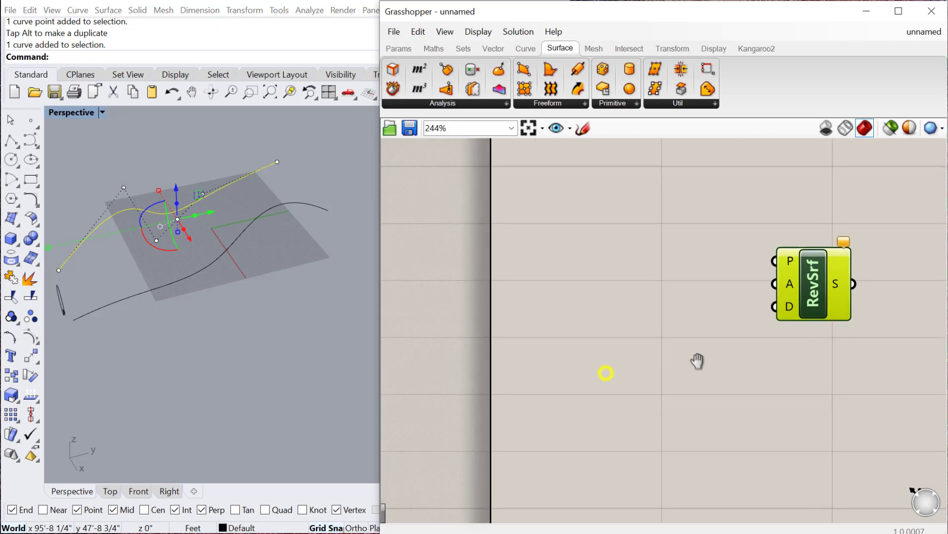
{"action": "left_click", "coordinate": [708, 292]}
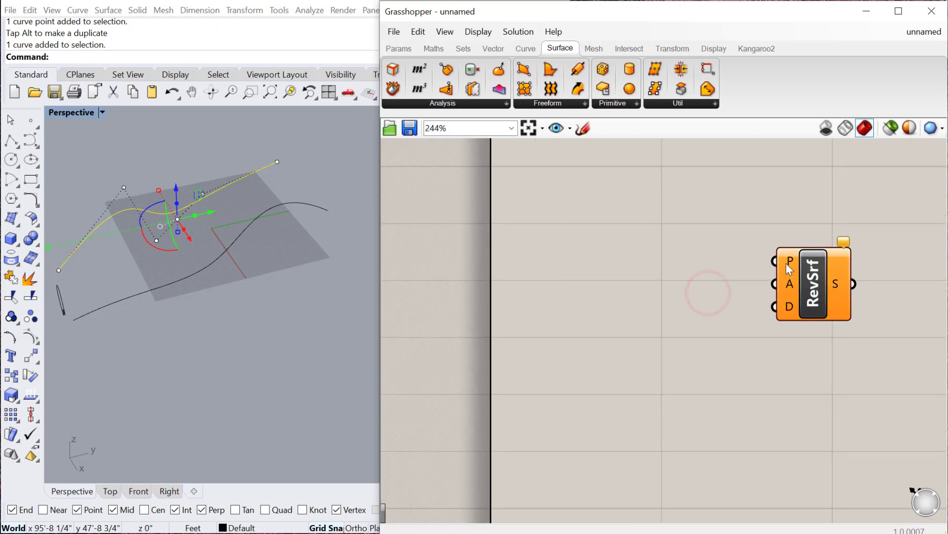
Delete the circle, small curve and upper curve in the Rhino viewport
{"action": "left_click", "coordinate": [194, 181]}
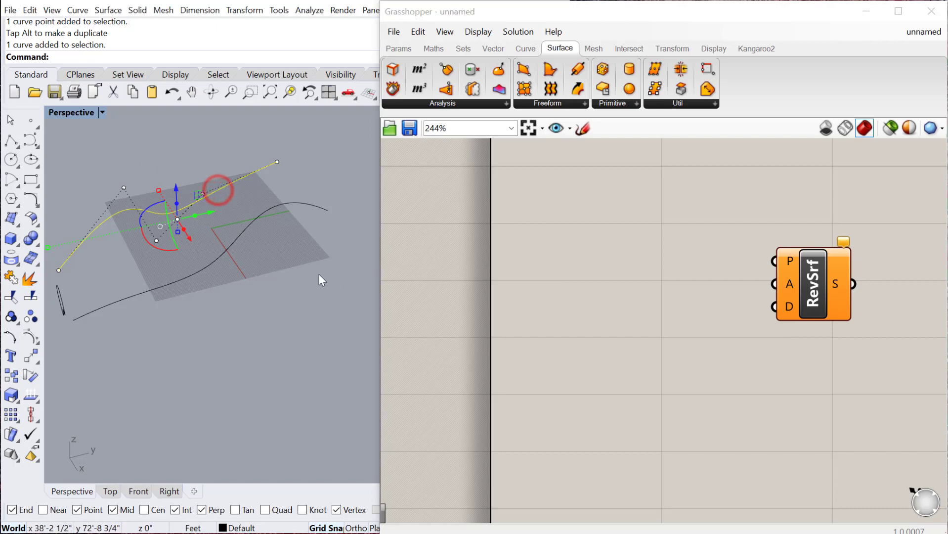
{"action": "left_click_drag", "start_coordinate": [47, 253], "coordinate": [89, 314]}
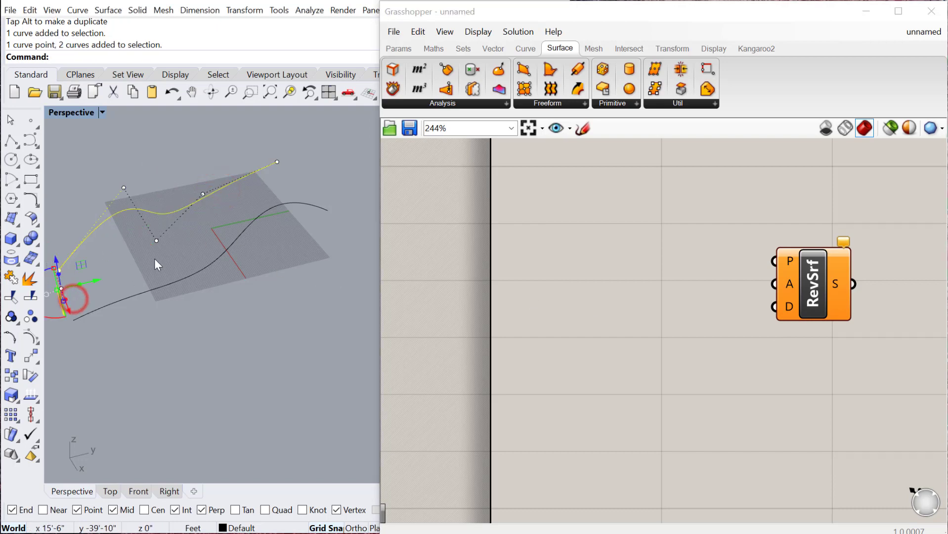
{"action": "key", "text": "Delete"}
{"action": "left_click", "coordinate": [202, 365]}
{"action": "left_click", "coordinate": [205, 212]}
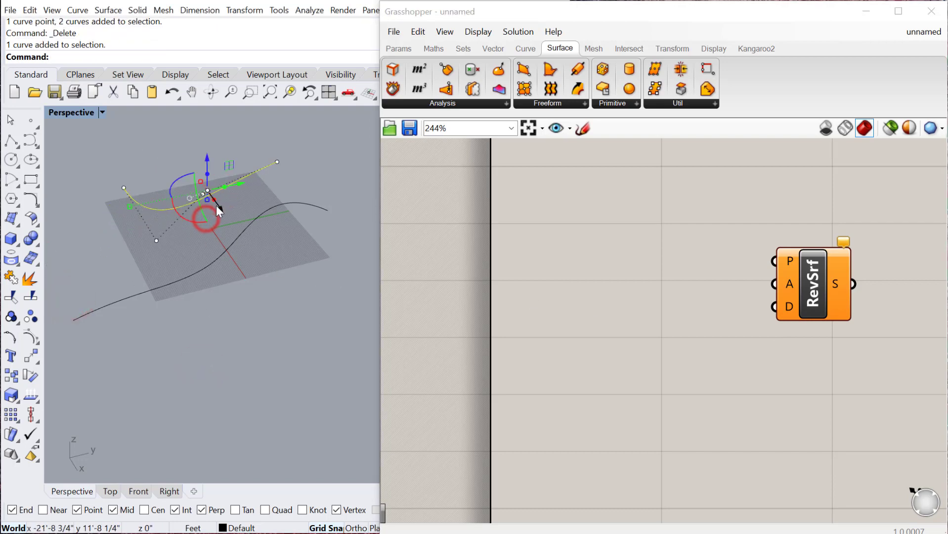
{"action": "key", "text": "Delete"}
Add a Curve parameter and set it to the remaining S-curve
{"action": "double_click", "coordinate": [602, 320]}
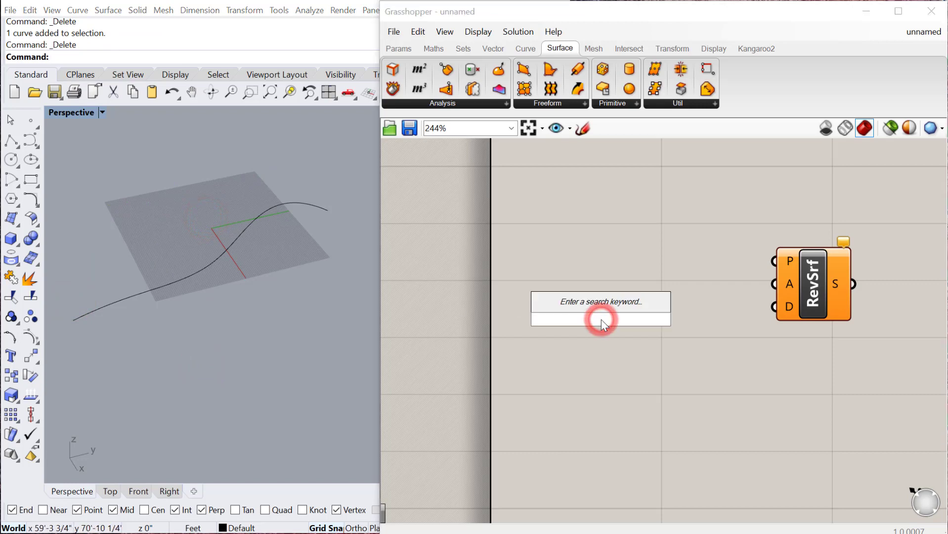
{"action": "type", "text": "curve"}
{"action": "left_click", "coordinate": [568, 301]}
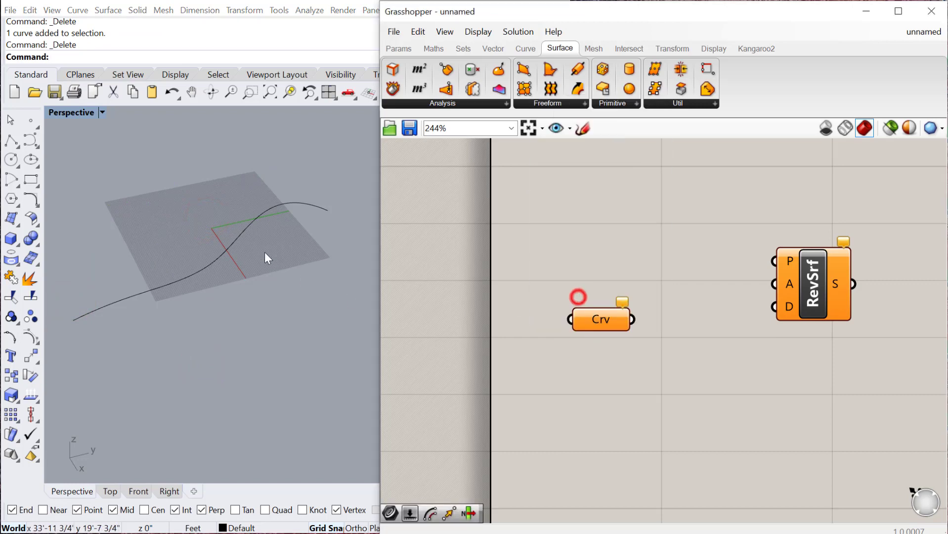
{"action": "left_click", "coordinate": [280, 297]}
{"action": "right_click", "coordinate": [606, 324]}
{"action": "left_click", "coordinate": [644, 489]}
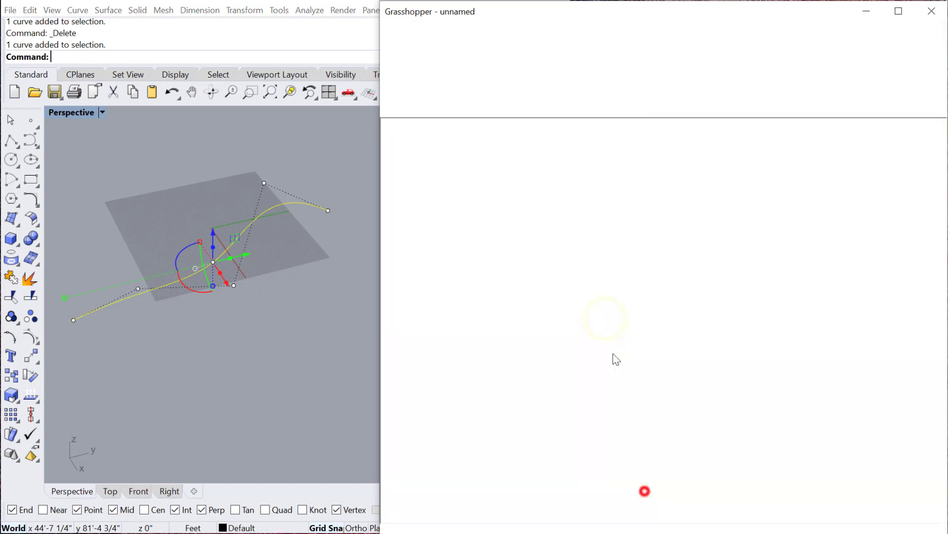
{"action": "left_click", "coordinate": [636, 274]}
{"action": "left_click_drag", "start_coordinate": [604, 319], "coordinate": [774, 261]}
{"action": "right_click_drag", "start_coordinate": [649, 294], "coordinate": [649, 296]}
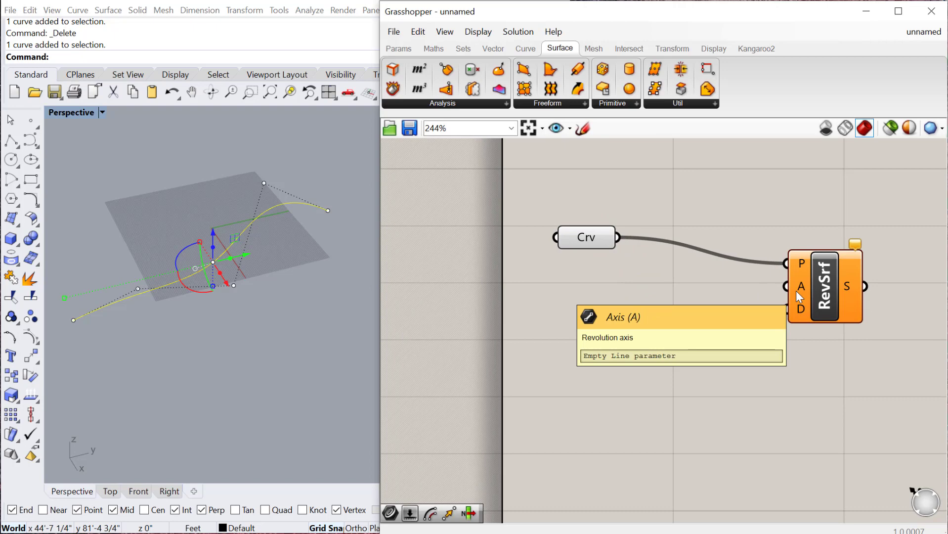
Add an End Points component and wire the Crv parameter into its C input
{"action": "scroll", "coordinate": [798, 297], "scroll_direction": "down", "scroll_amount": 1}
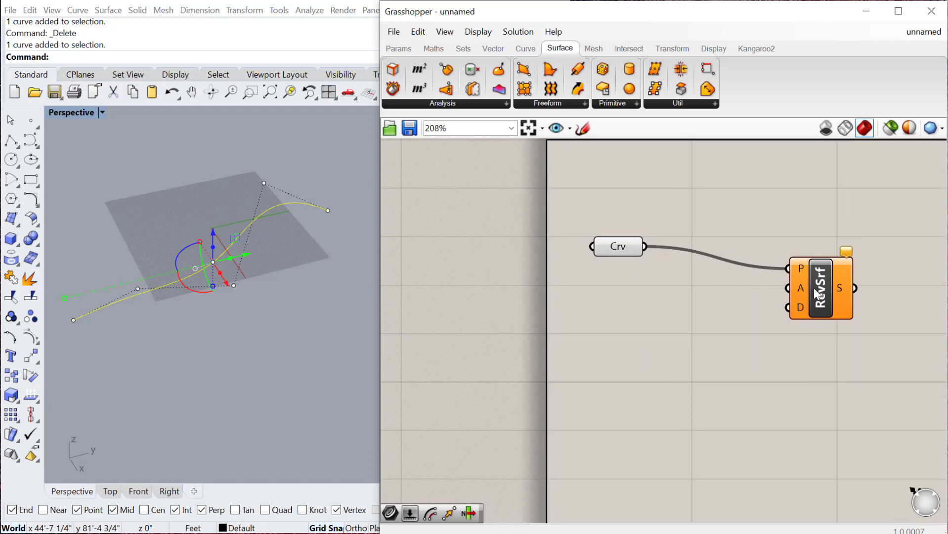
{"action": "left_click_drag", "start_coordinate": [816, 293], "coordinate": [831, 301]}
{"action": "left_click_drag", "start_coordinate": [625, 247], "coordinate": [611, 223]}
{"action": "left_click", "coordinate": [634, 292]}
{"action": "double_click", "coordinate": [623, 336]}
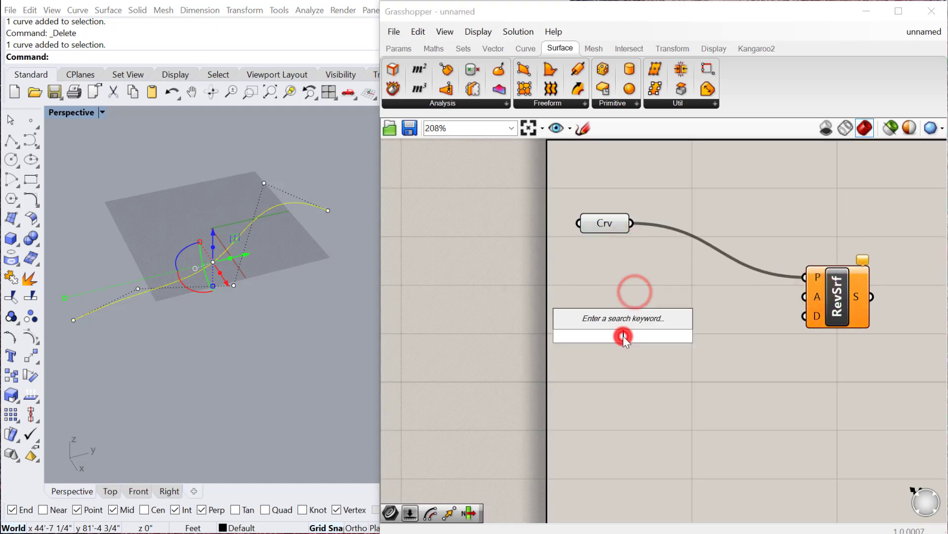
{"action": "type", "text": "end"}
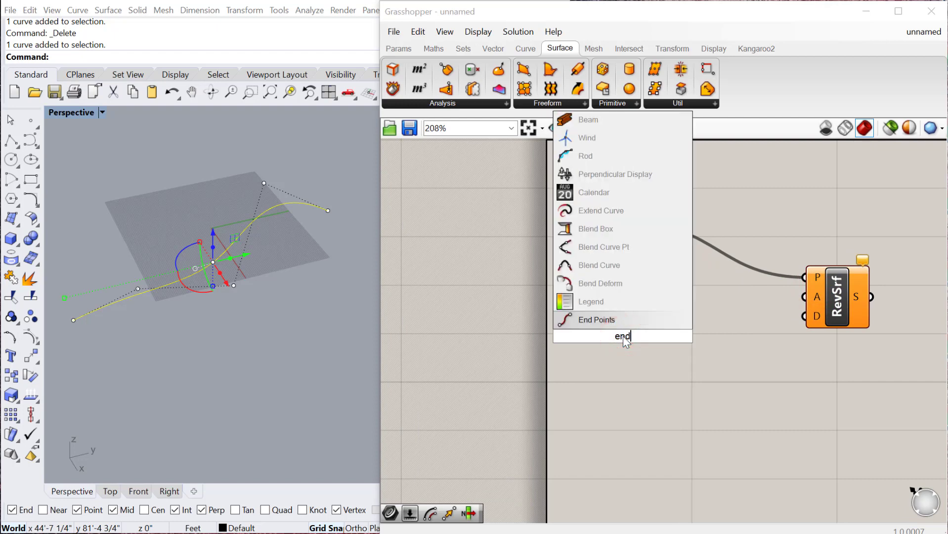
{"action": "left_click", "coordinate": [598, 320]}
{"action": "left_click_drag", "start_coordinate": [630, 223], "coordinate": [644, 357]}
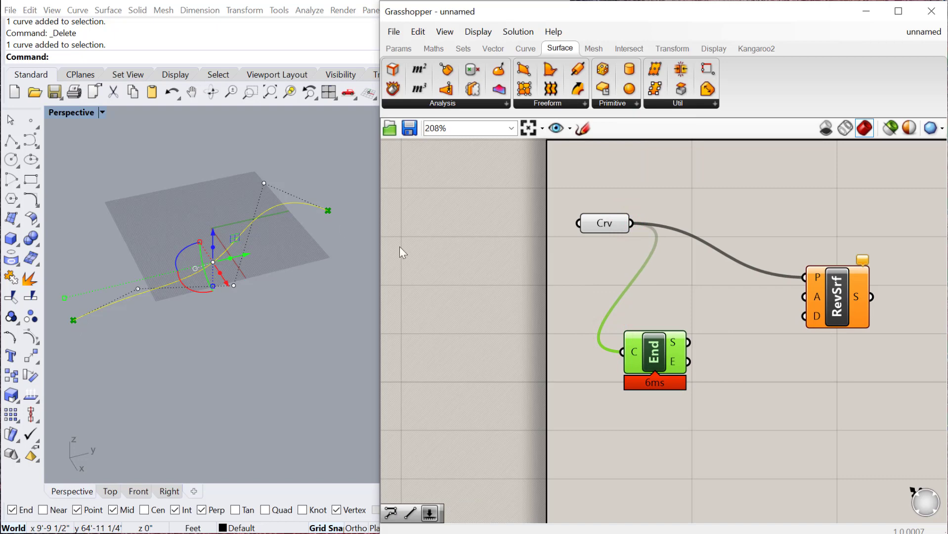
Add a Line (Ln) component beside the End Points component
{"action": "right_click_drag", "start_coordinate": [743, 369], "coordinate": [728, 369]}
{"action": "left_click", "coordinate": [809, 299]}
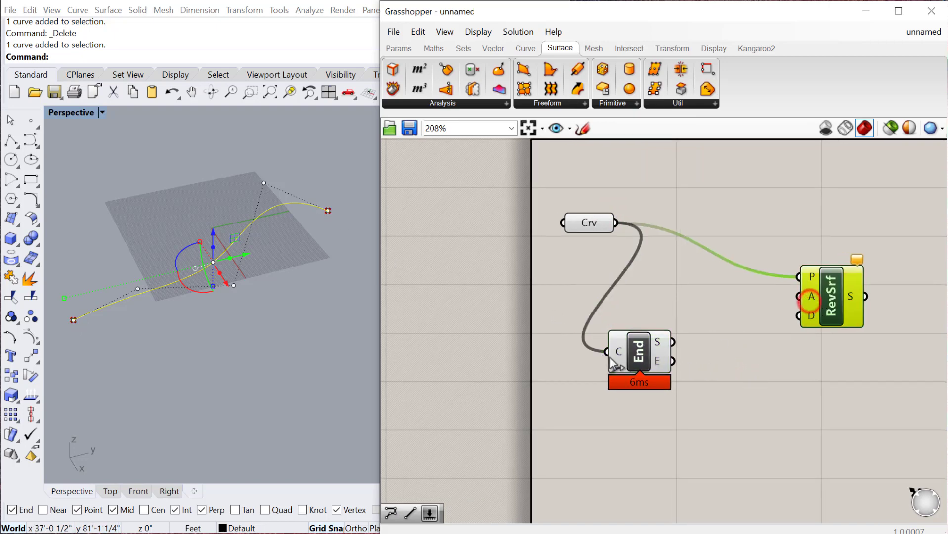
{"action": "left_click_drag", "start_coordinate": [627, 365], "coordinate": [607, 396]}
{"action": "double_click", "coordinate": [702, 415]}
{"action": "type", "text": "line"}
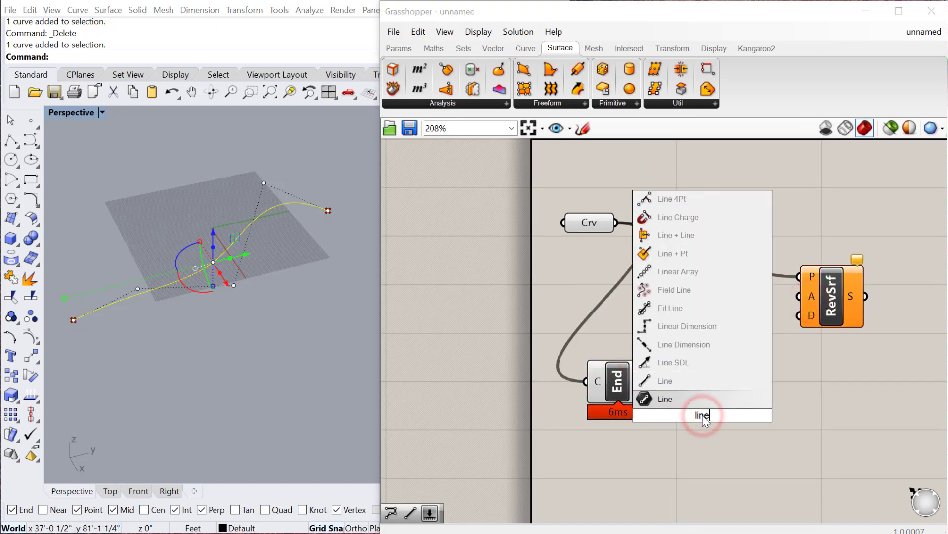
{"action": "left_click", "coordinate": [683, 384]}
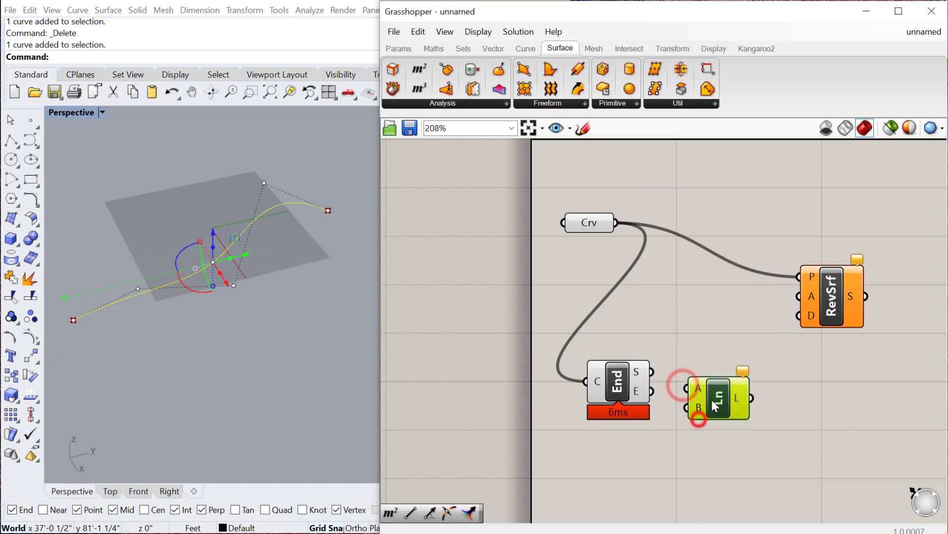
{"action": "double_click", "coordinate": [742, 448]}
{"action": "type", "text": "line"}
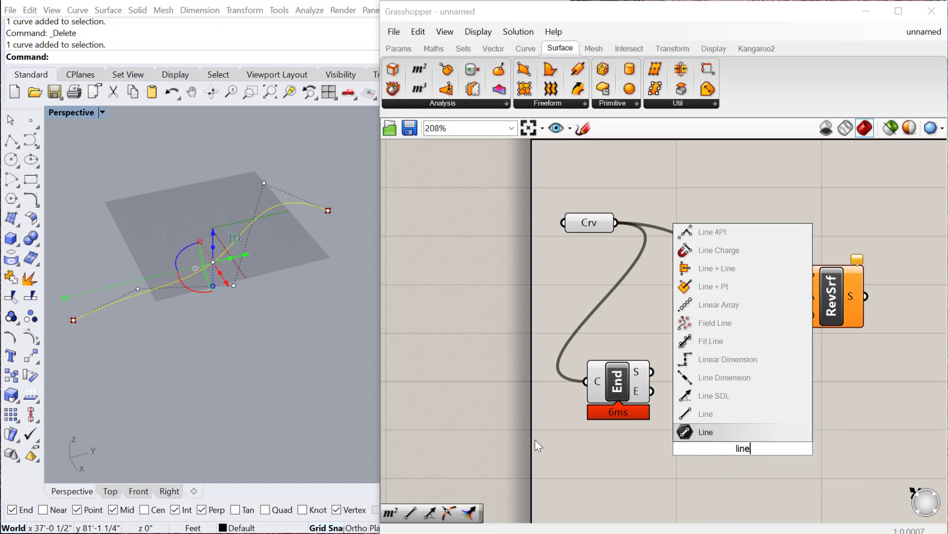
Wire End's S and E outputs into the Line's A and B inputs
{"action": "left_click", "coordinate": [704, 413]}
{"action": "left_click", "coordinate": [582, 444]}
{"action": "left_click", "coordinate": [712, 397]}
{"action": "left_click_drag", "start_coordinate": [712, 398], "coordinate": [709, 400]}
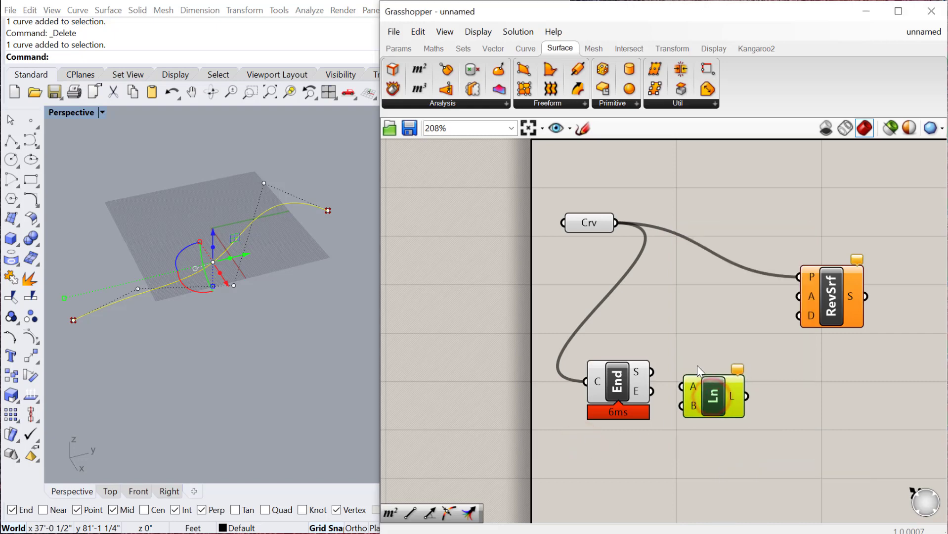
{"action": "left_click_drag", "start_coordinate": [648, 372], "coordinate": [722, 399]}
{"action": "left_click_drag", "start_coordinate": [651, 392], "coordinate": [693, 403]}
Feed the Line's L output into RevSrf's A axis input
{"action": "left_click_drag", "start_coordinate": [761, 401], "coordinate": [835, 305]}
{"action": "right_click_drag", "start_coordinate": [211, 354], "coordinate": [89, 450]}
{"action": "left_click_drag", "start_coordinate": [740, 453], "coordinate": [586, 346]}
{"action": "left_click", "coordinate": [844, 305]}
{"action": "right_click_drag", "start_coordinate": [780, 437], "coordinate": [732, 374]}
{"action": "scroll", "coordinate": [733, 374], "scroll_direction": "down", "scroll_amount": 2}
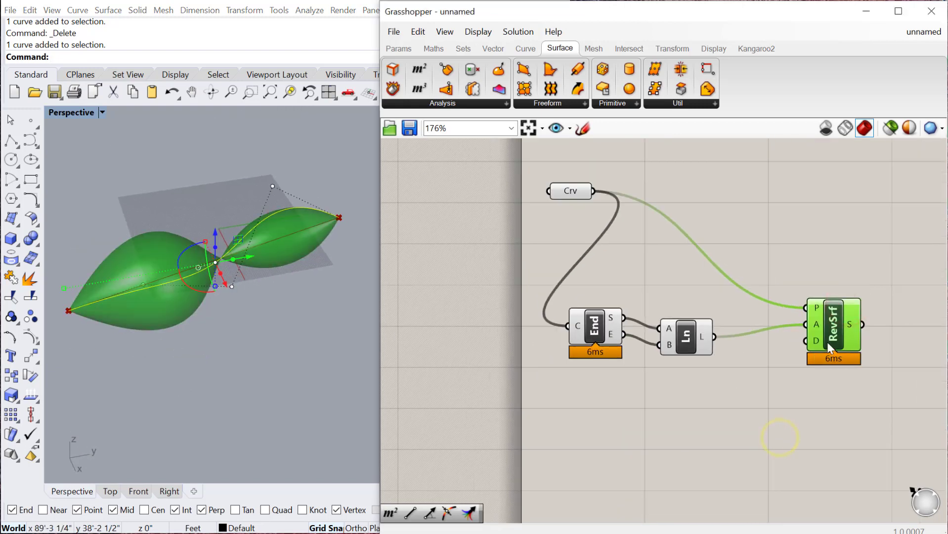
{"action": "left_click_drag", "start_coordinate": [816, 340], "coordinate": [834, 353]}
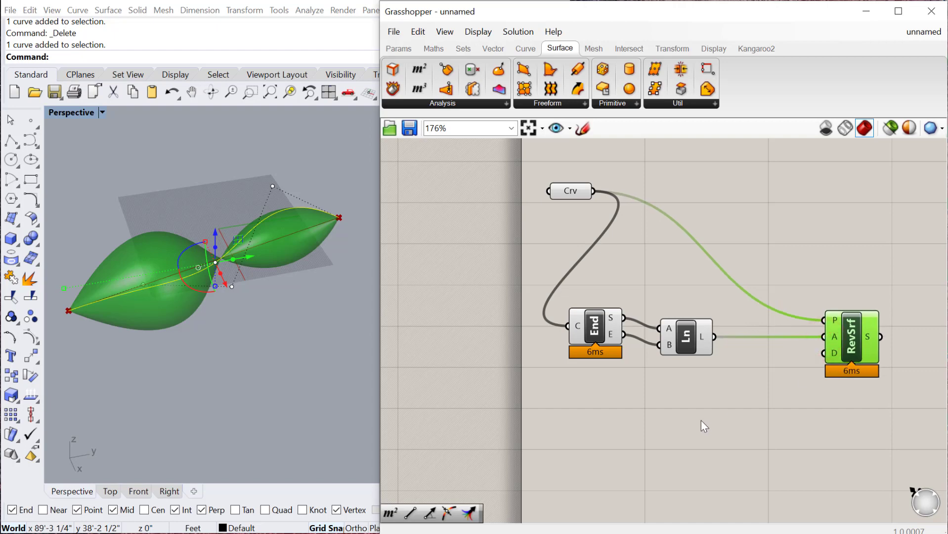
Create a 0<360 number slider wired to RevSrf's D input, set to 72
{"action": "double_click", "coordinate": [671, 422]}
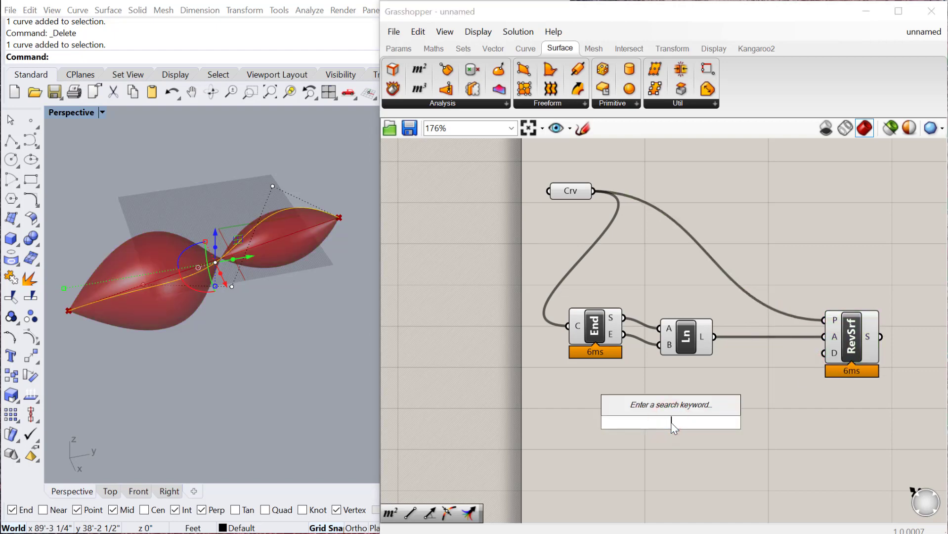
{"action": "type", "text": "0<360"}
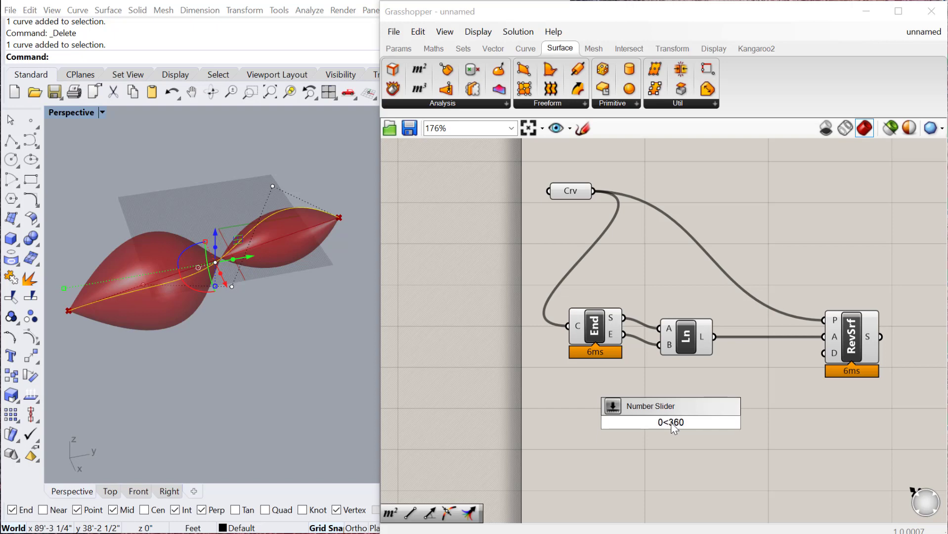
{"action": "key", "text": "Return"}
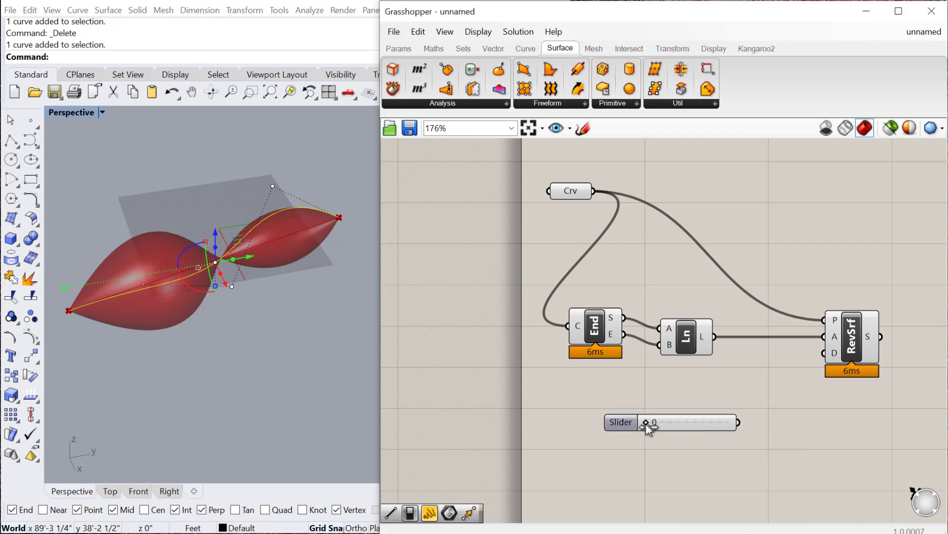
{"action": "left_click_drag", "start_coordinate": [646, 423], "coordinate": [823, 352]}
{"action": "mouse_move", "coordinate": [688, 422]}
{"action": "left_mouse_down"}
{"action": "mouse_move", "coordinate": [711, 422]}
{"action": "mouse_move", "coordinate": [670, 422]}
{"action": "left_mouse_up"}
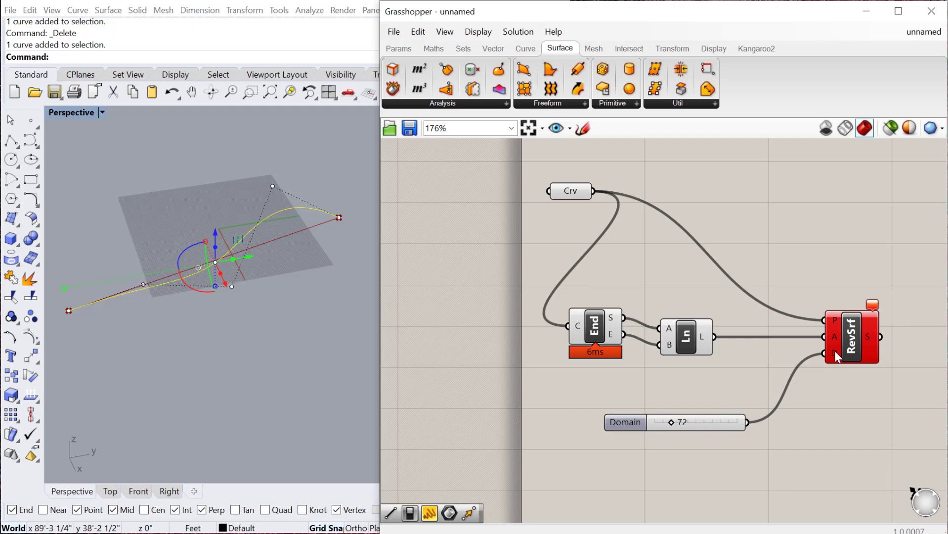
{"action": "mouse_move", "coordinate": [834, 351]}
Add a Degrees (Deg) component and wire the slider into it
{"action": "right_click", "coordinate": [833, 354]}
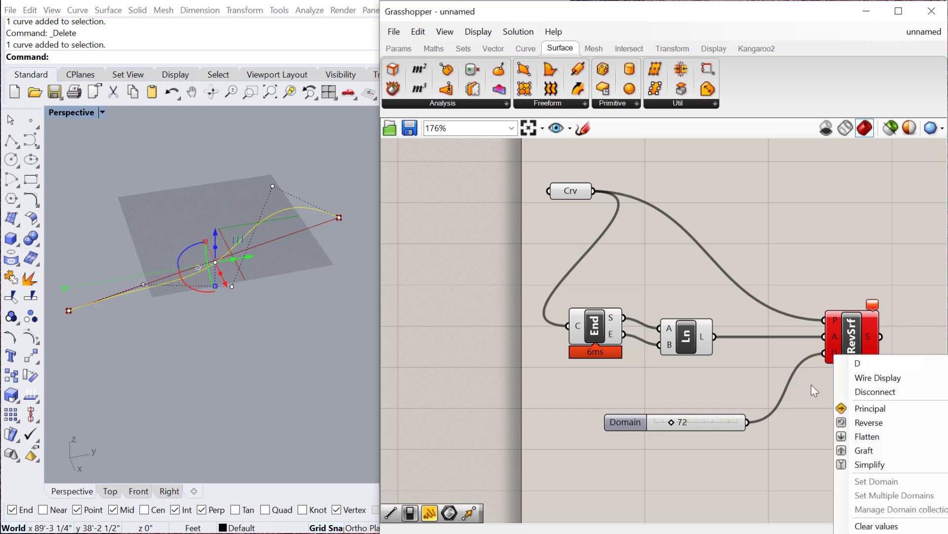
{"action": "scroll", "coordinate": [804, 456], "scroll_direction": "down", "scroll_amount": 1}
{"action": "left_click", "coordinate": [806, 465]}
{"action": "double_click", "coordinate": [807, 465]}
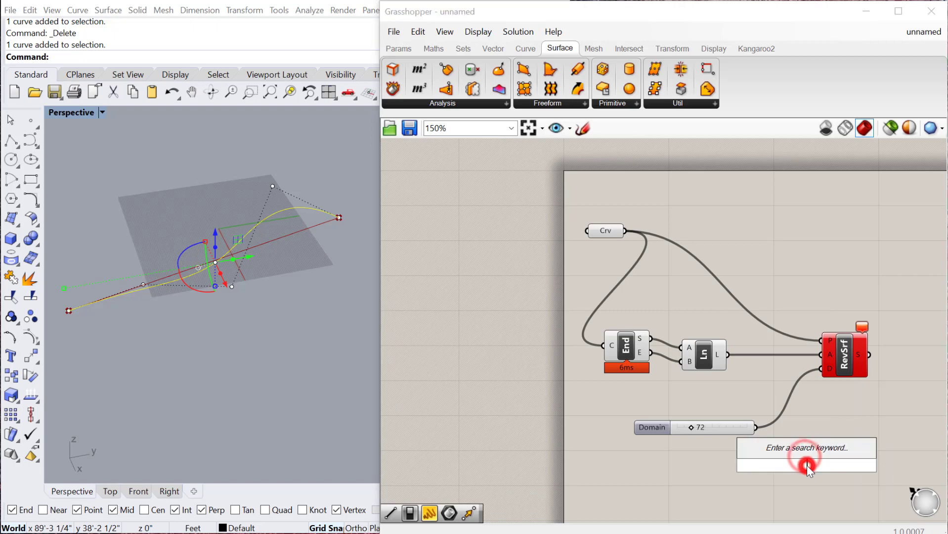
{"action": "type", "text": "degr"}
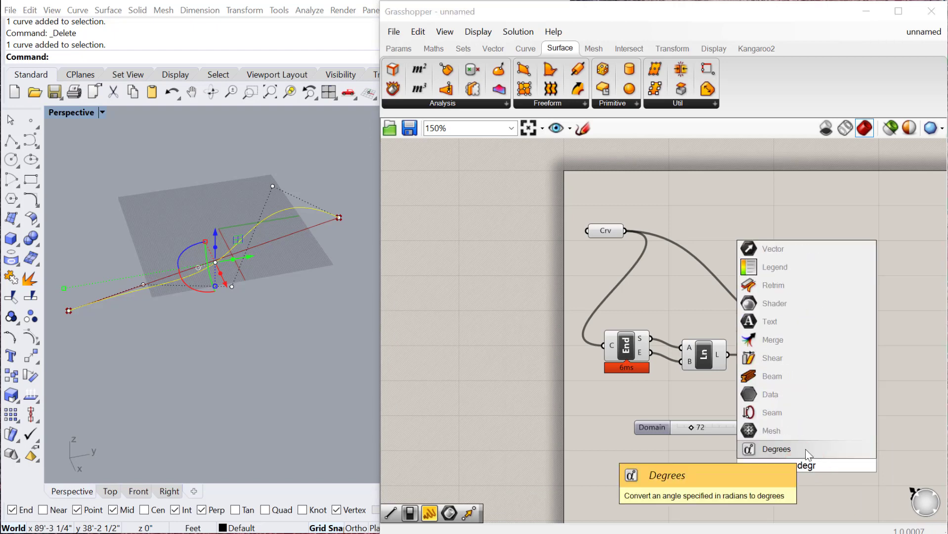
{"action": "left_click", "coordinate": [807, 449]}
{"action": "left_click_drag", "start_coordinate": [755, 427], "coordinate": [820, 384]}
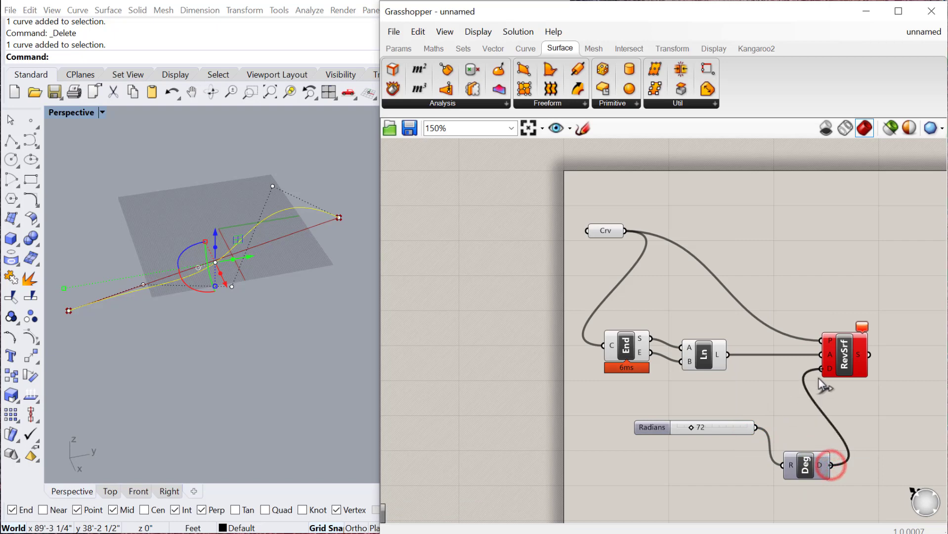
{"action": "left_click_drag", "start_coordinate": [805, 467], "coordinate": [803, 462]}
Feed the slider through a Radians component instead and delete the Deg component
{"action": "double_click", "coordinate": [798, 435]}
{"action": "type", "text": "ra"}
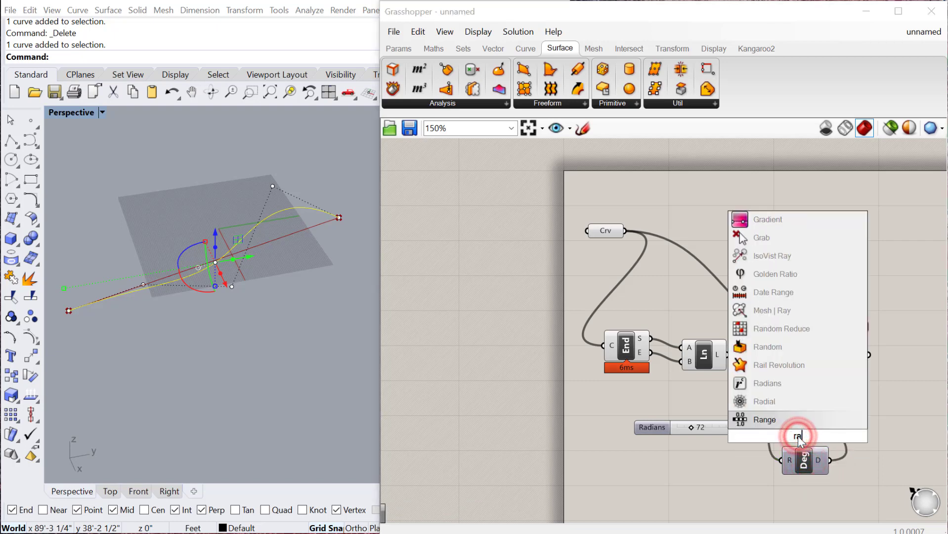
{"action": "type", "text": "dians"}
{"action": "key", "text": "Return"}
{"action": "left_click", "coordinate": [767, 419]}
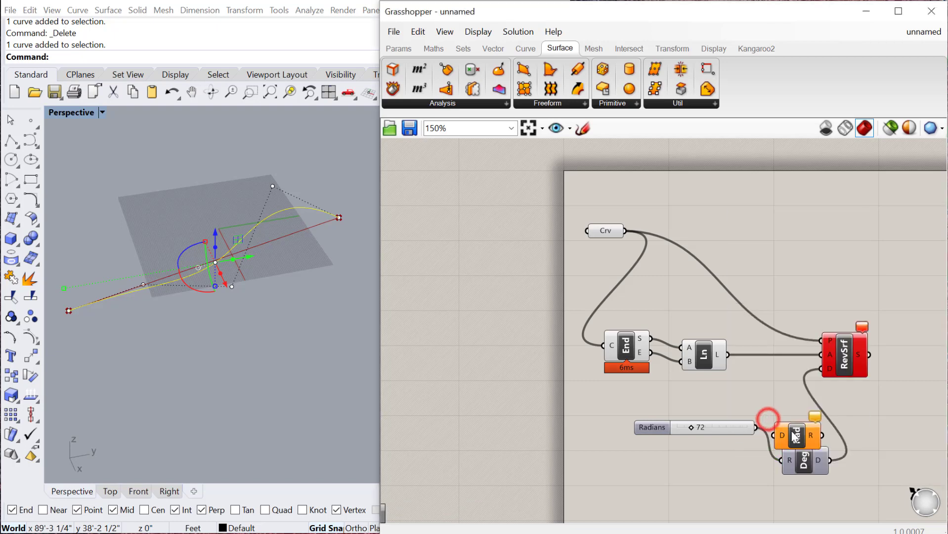
{"action": "left_click_drag", "start_coordinate": [793, 434], "coordinate": [792, 428]}
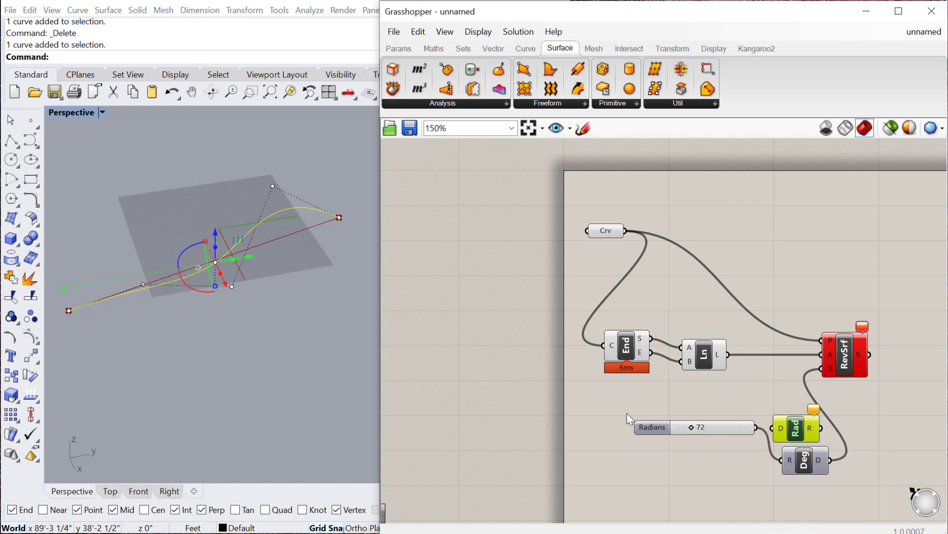
{"action": "left_click_drag", "start_coordinate": [639, 425], "coordinate": [612, 417]}
{"action": "left_click_drag", "start_coordinate": [730, 421], "coordinate": [820, 368]}
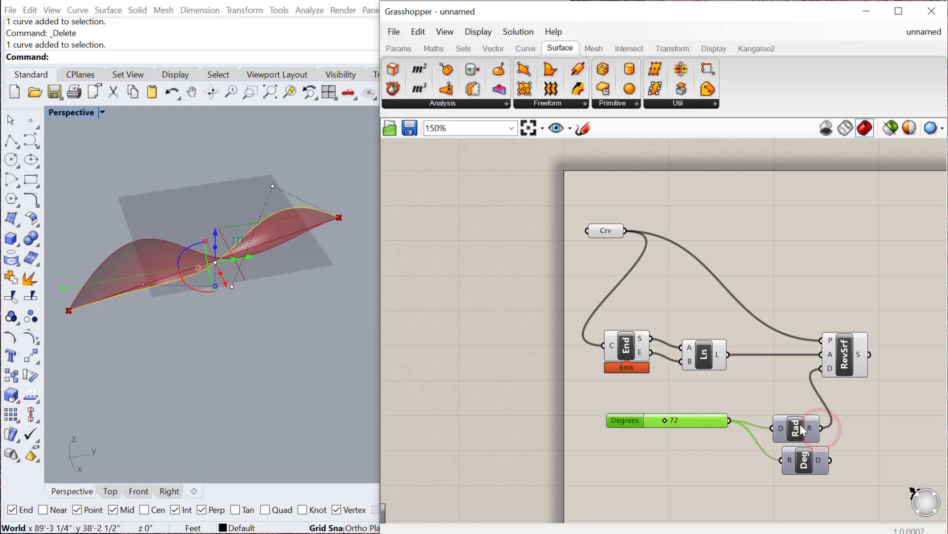
{"action": "left_click", "coordinate": [794, 464]}
{"action": "key", "text": "Delete"}
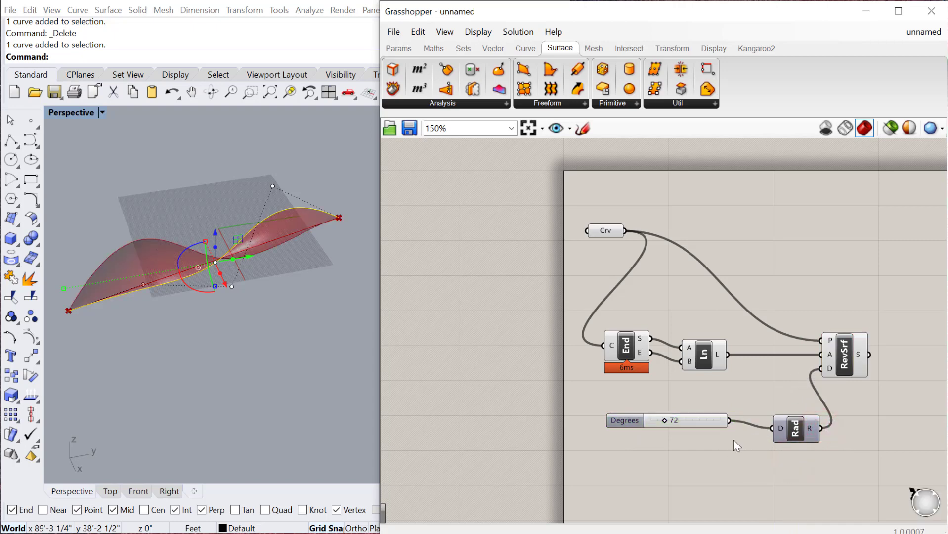
Drag the Degrees slider to 106 and shift the Rad component left
{"action": "scroll", "coordinate": [733, 440], "scroll_direction": "up", "scroll_amount": 3}
{"action": "mouse_move", "coordinate": [621, 409]}
{"action": "left_mouse_down"}
{"action": "mouse_move", "coordinate": [681, 409]}
{"action": "mouse_move", "coordinate": [578, 411]}
{"action": "mouse_move", "coordinate": [770, 409]}
{"action": "mouse_move", "coordinate": [558, 406]}
{"action": "mouse_move", "coordinate": [660, 408]}
{"action": "mouse_move", "coordinate": [633, 408]}
{"action": "left_mouse_up"}
{"action": "right_click_drag", "start_coordinate": [746, 390], "coordinate": [672, 391]}
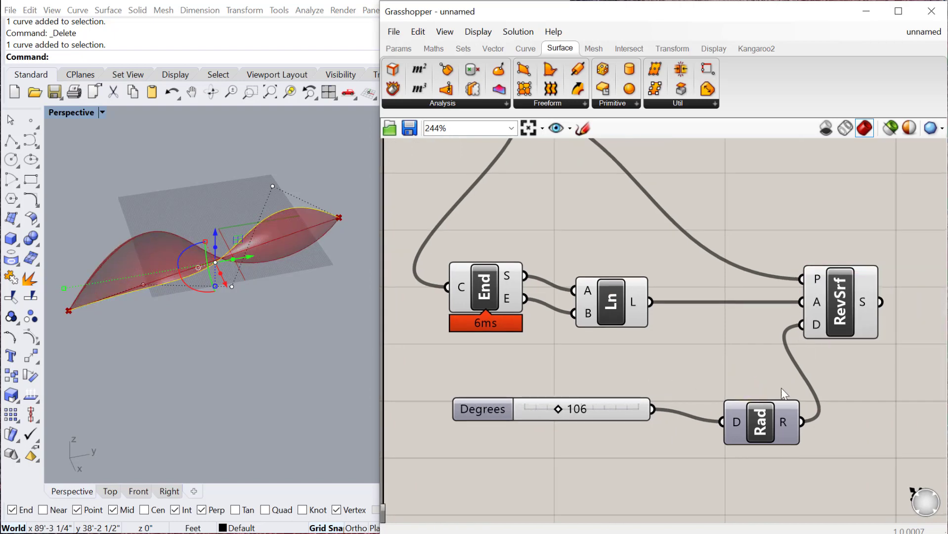
{"action": "left_click_drag", "start_coordinate": [766, 423], "coordinate": [734, 411]}
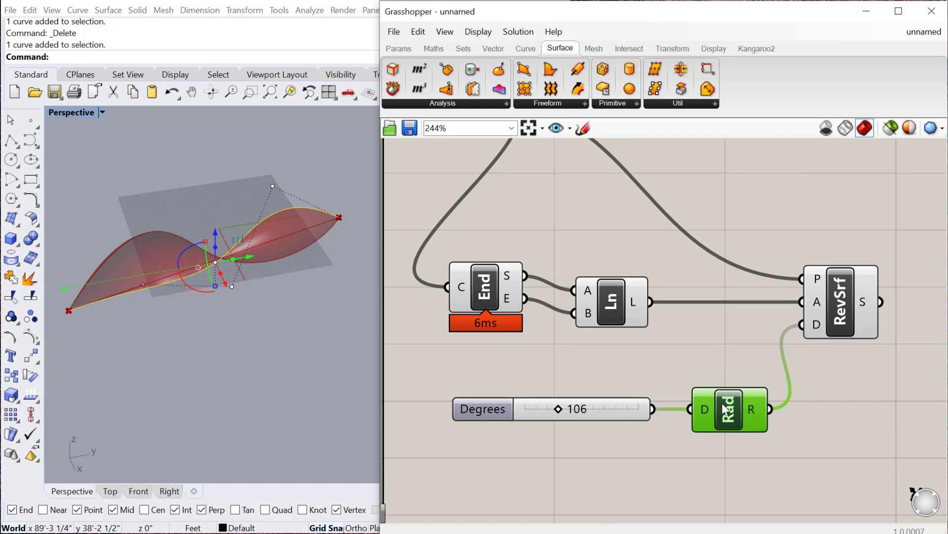